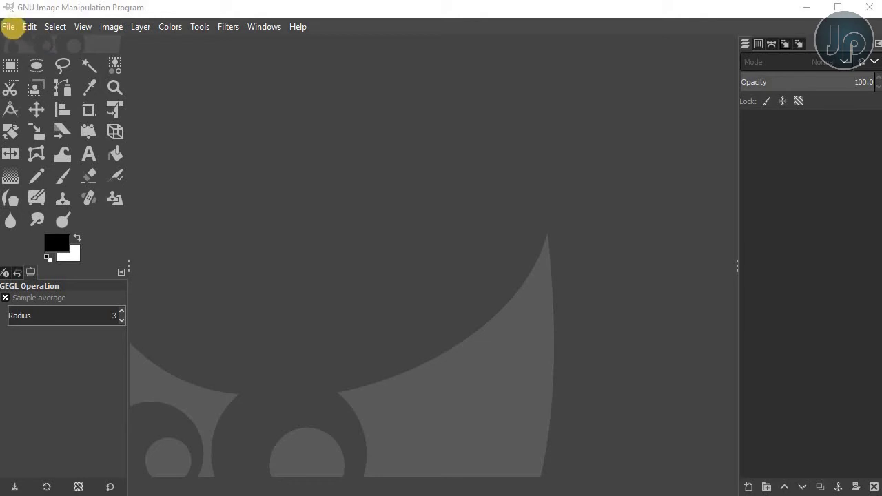
# Create a new 1920x1080 white image and zoom to 43% so it fits the window
pyautogui.click(9, 27)
pyautogui.click(22, 43)
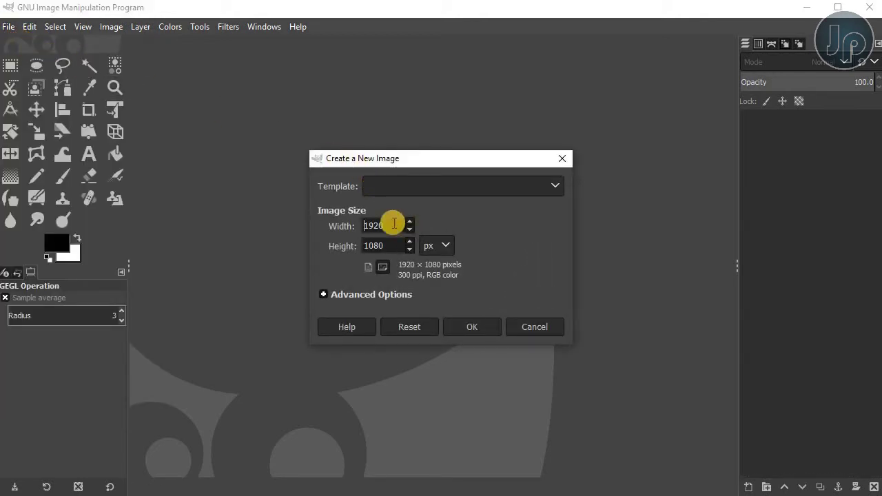
pyautogui.click(473, 327)
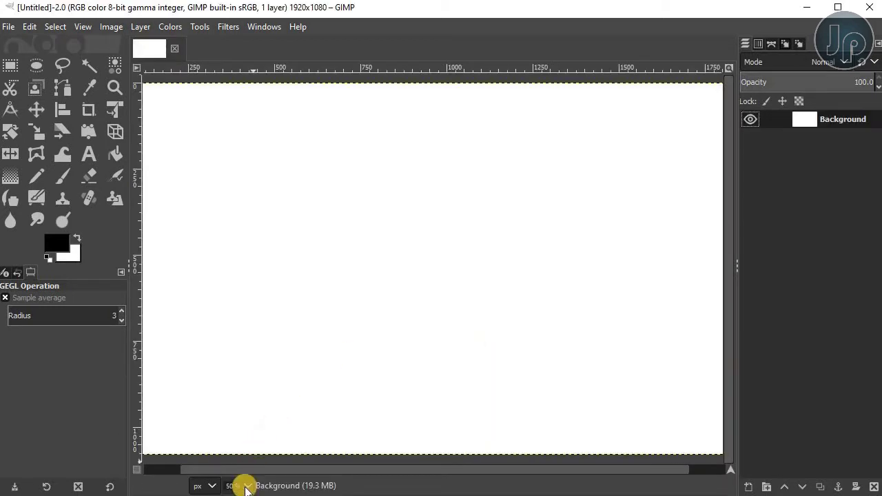
pyautogui.click(231, 487)
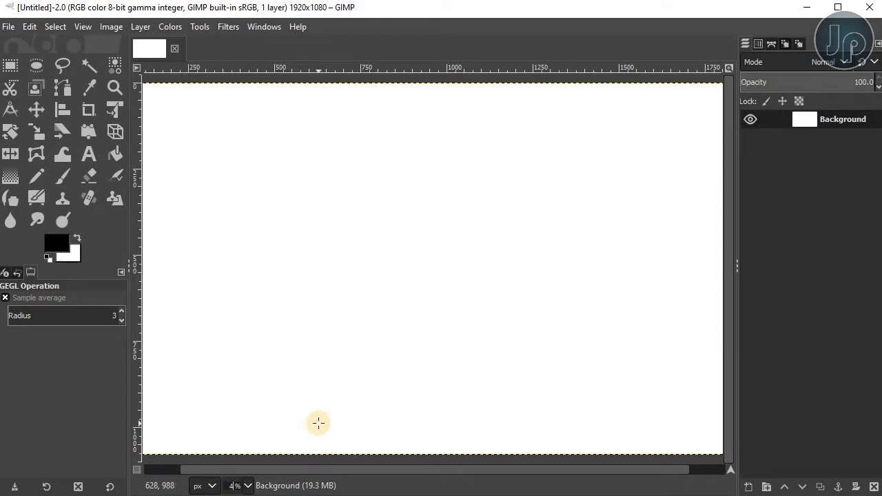
pyautogui.write('43')
pyautogui.press('Return')
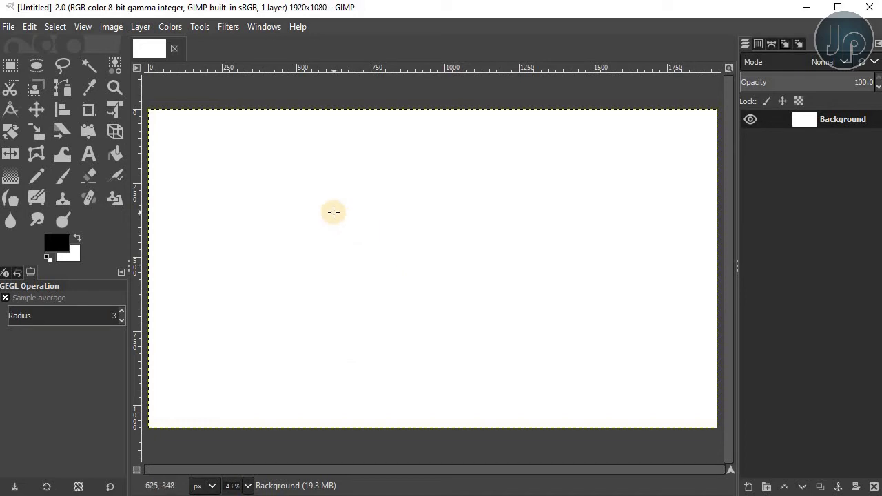
# Add a 'White' text layer in Century Gothic Bold 225 px and colour its letters ffffff
pyautogui.click(90, 156)
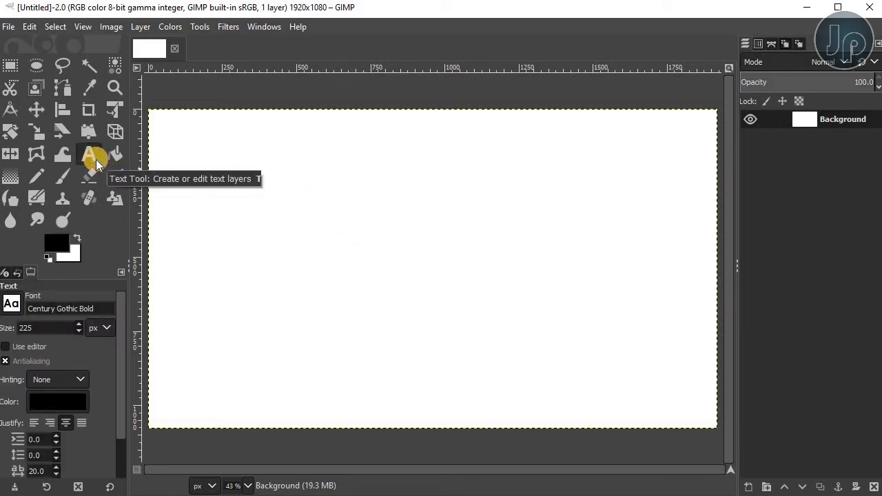
pyautogui.click(322, 214)
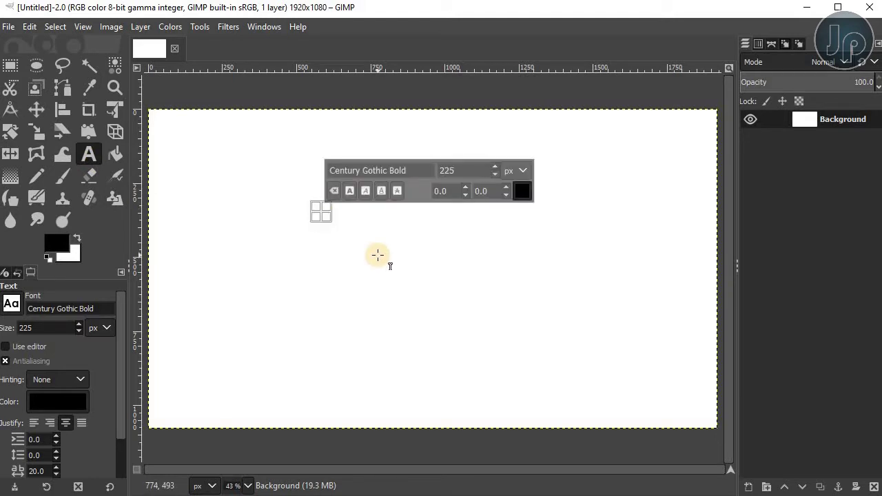
pyautogui.write('Whi')
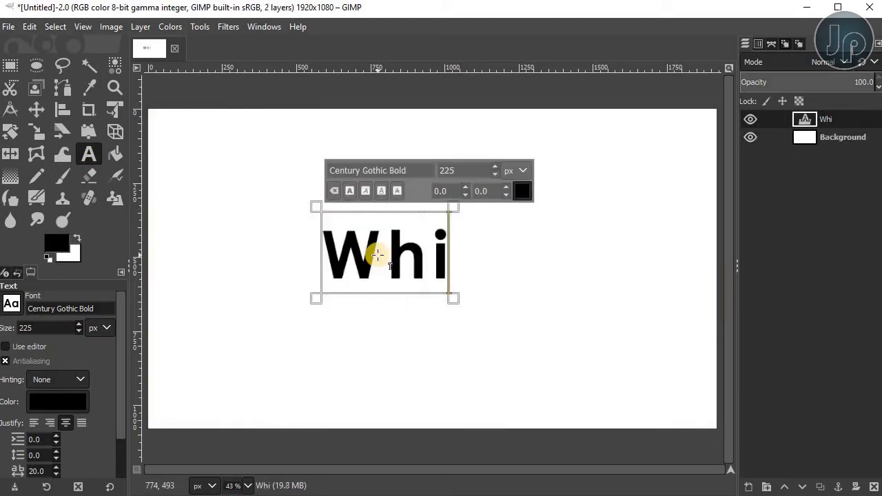
pyautogui.write('te')
pyautogui.hotkey('ctrl', 'a')
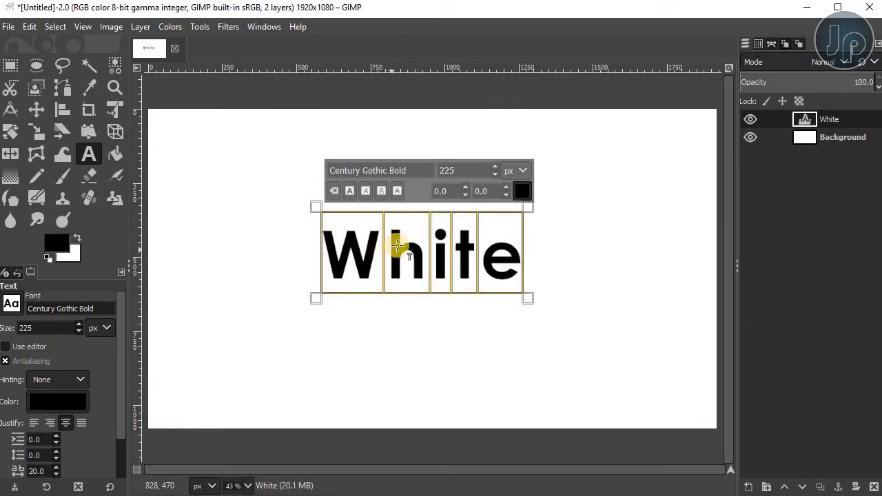
pyautogui.click(518, 191)
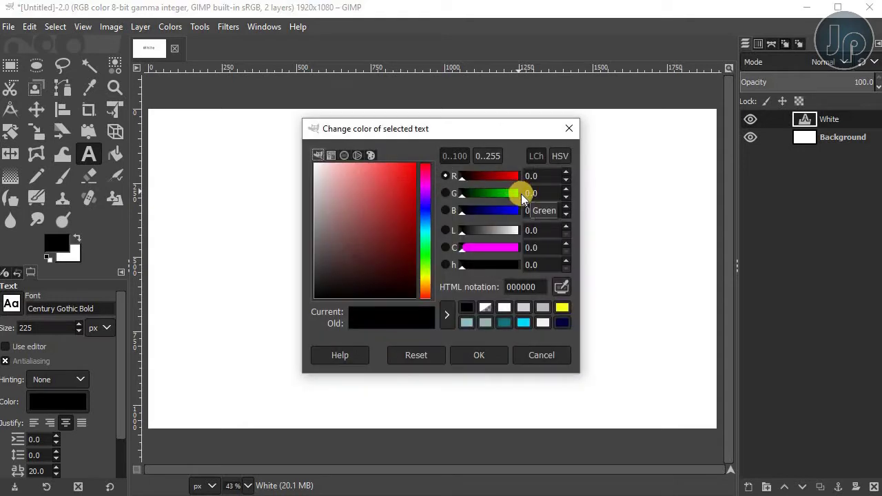
pyautogui.click(505, 308)
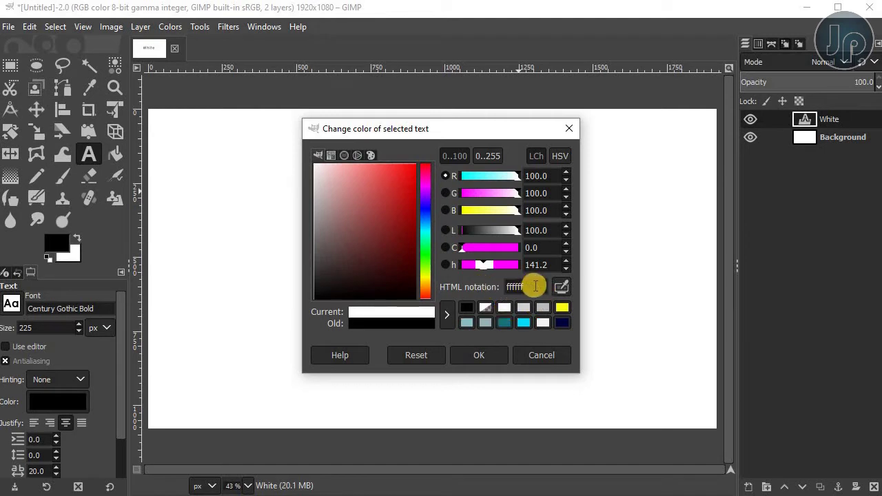
pyautogui.click(489, 357)
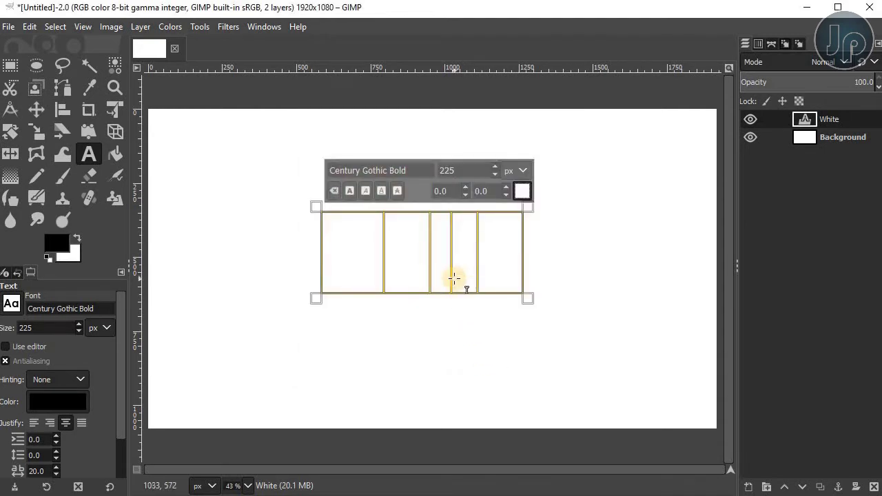
# Set the foreground to light grey c6c6c6 (lightness 80) and fill the Background layer with it
pyautogui.click(808, 150)
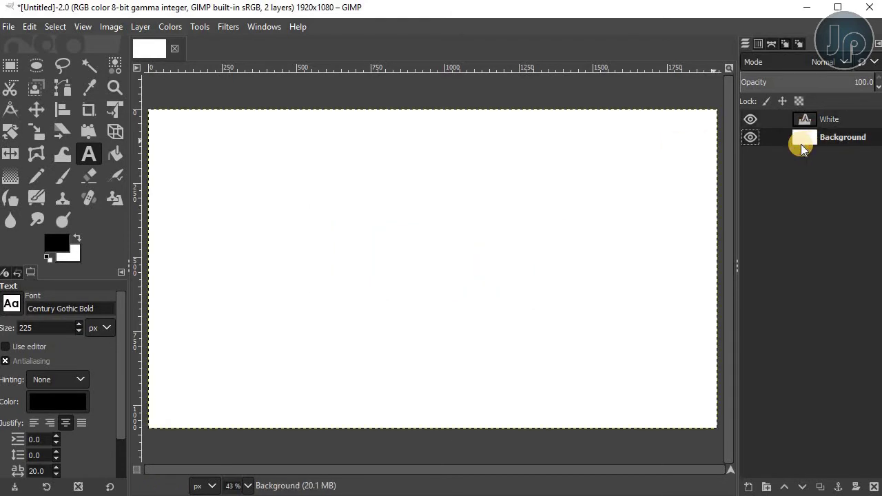
pyautogui.click(64, 250)
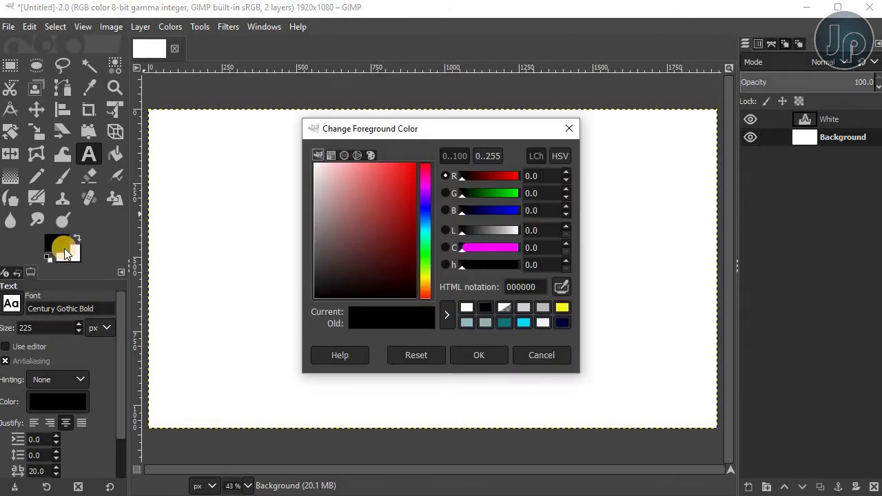
pyautogui.click(513, 229)
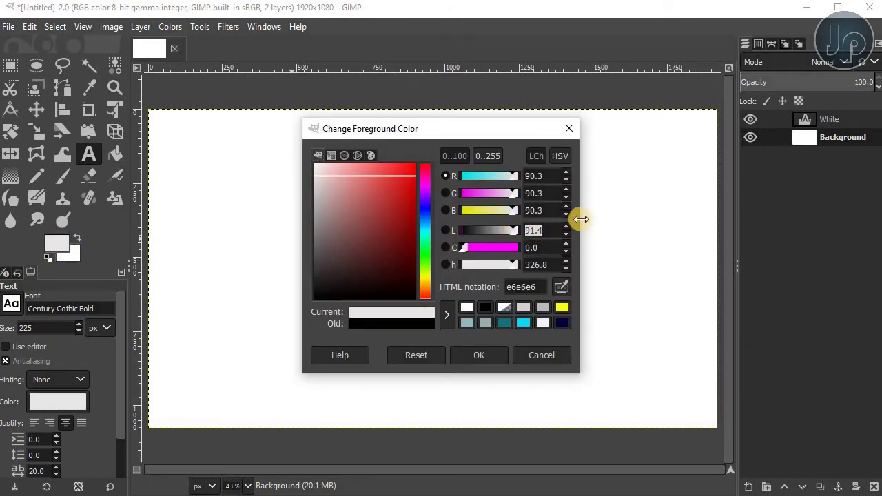
pyautogui.write('80')
pyautogui.press('Return')
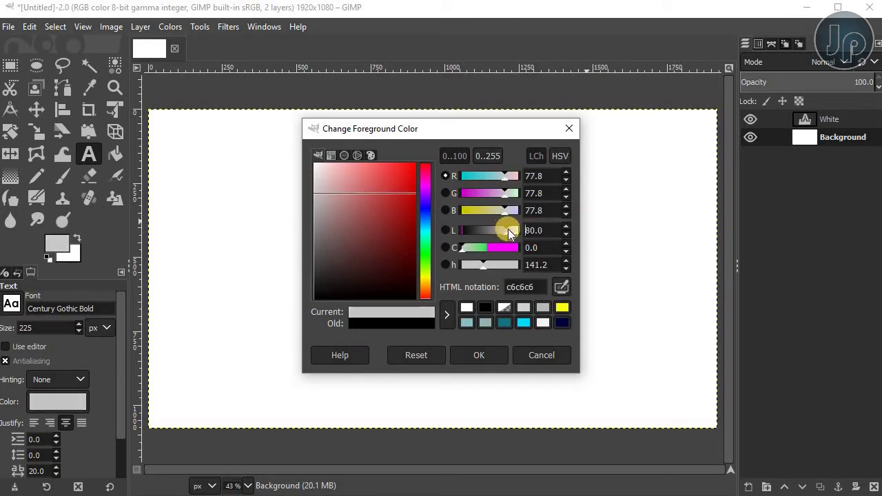
pyautogui.click(473, 356)
pyautogui.rightClick(235, 147)
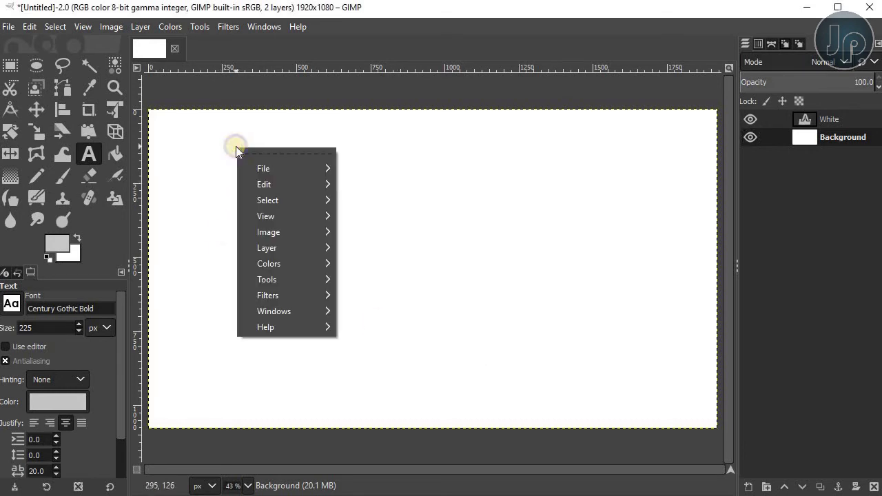
pyautogui.moveTo(283, 184)
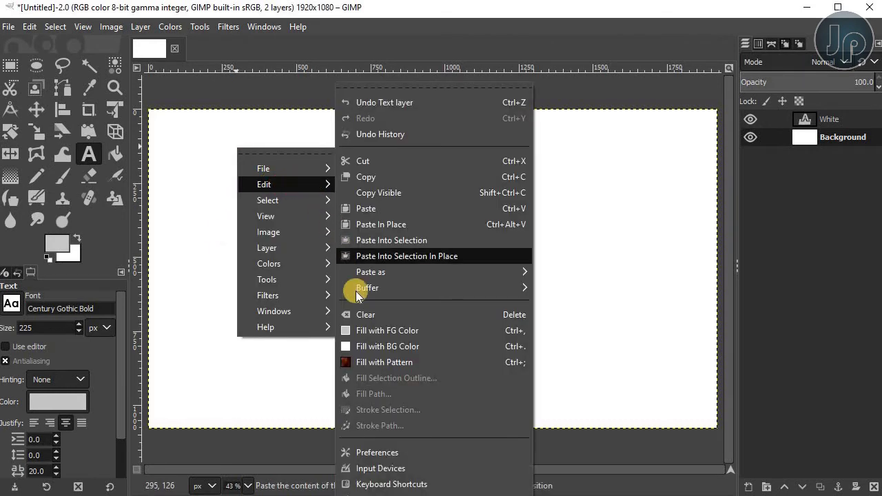
pyautogui.click(456, 329)
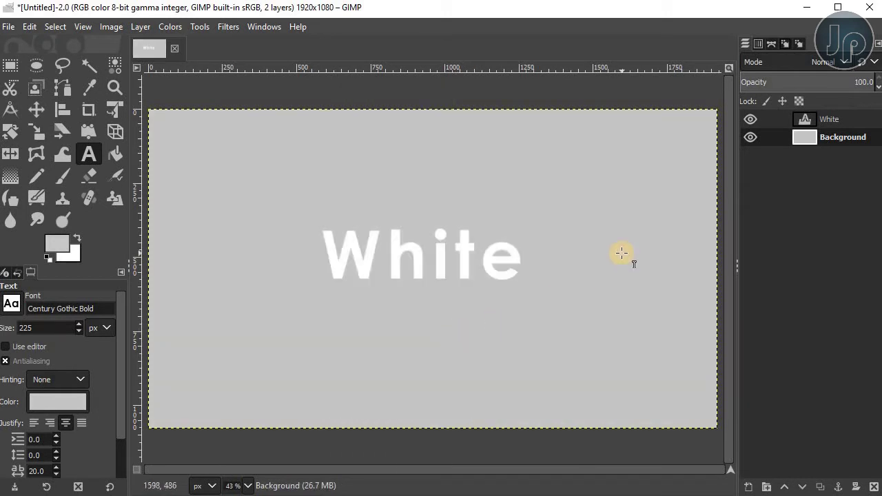
# Enlarge the White text to 425 px
pyautogui.click(816, 119)
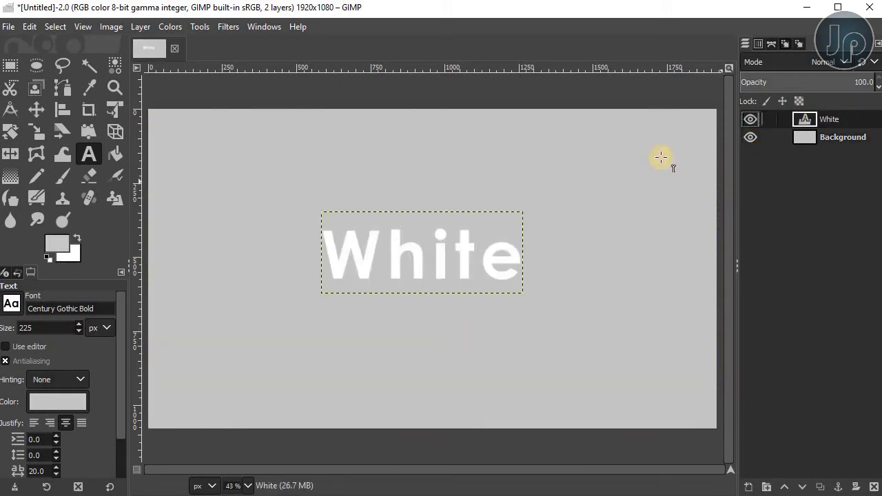
pyautogui.click(424, 247)
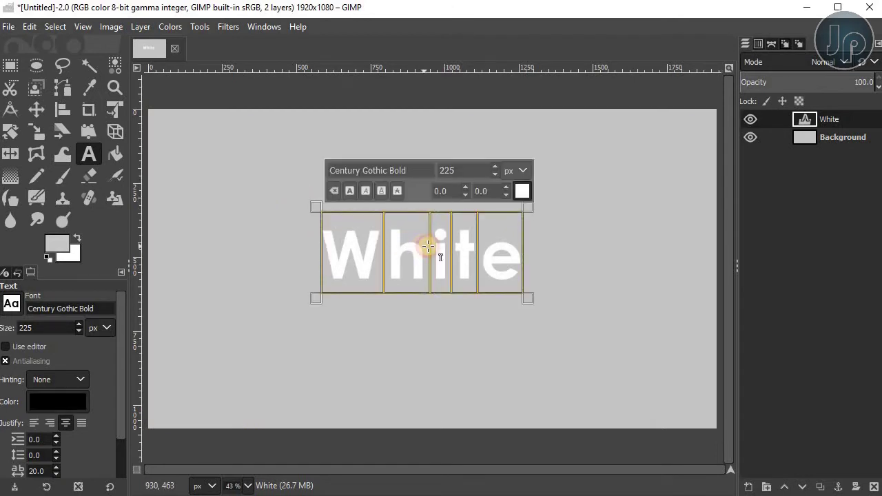
pyautogui.click(442, 171)
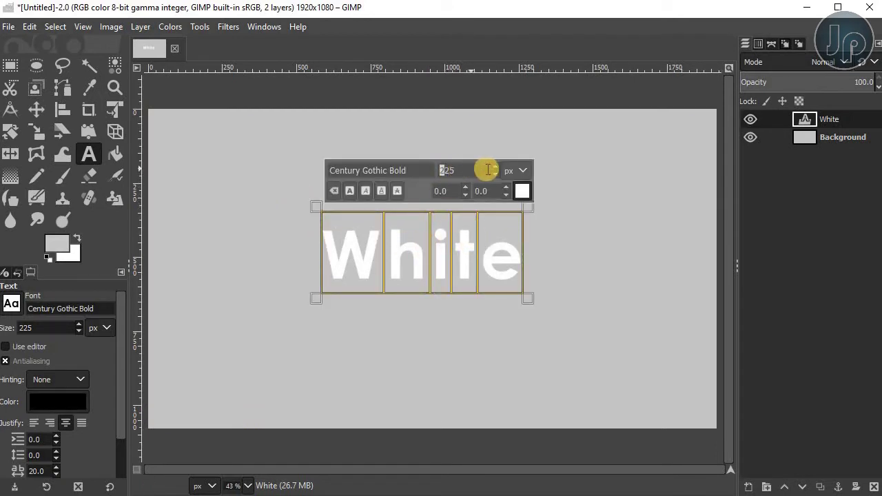
pyautogui.press('Return')
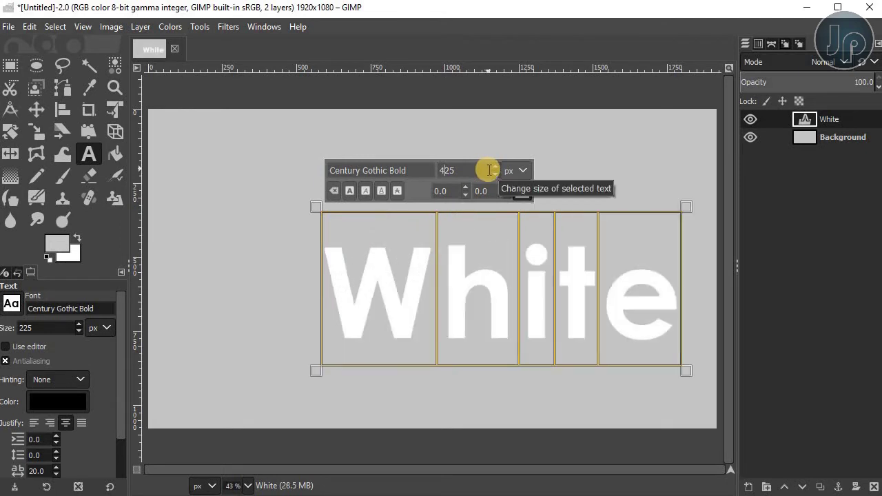
# Centre the text vertically and horizontally on the canvas with the Align tool
pyautogui.click(62, 109)
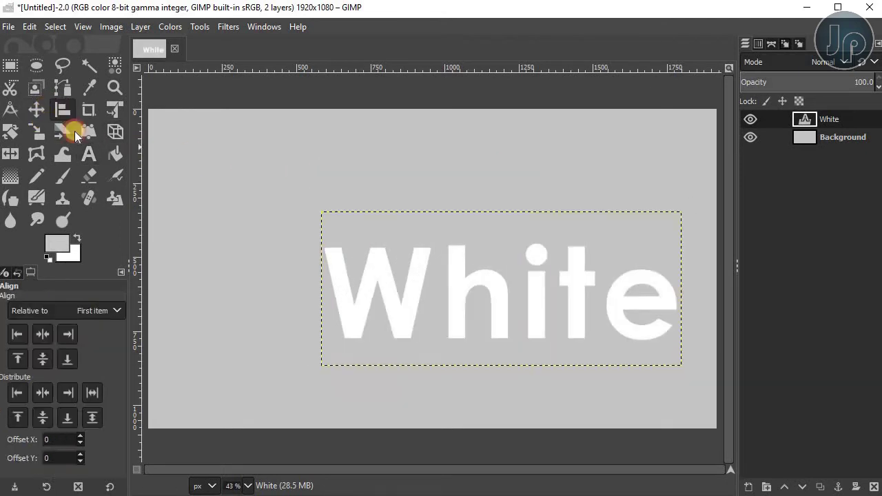
pyautogui.click(397, 268)
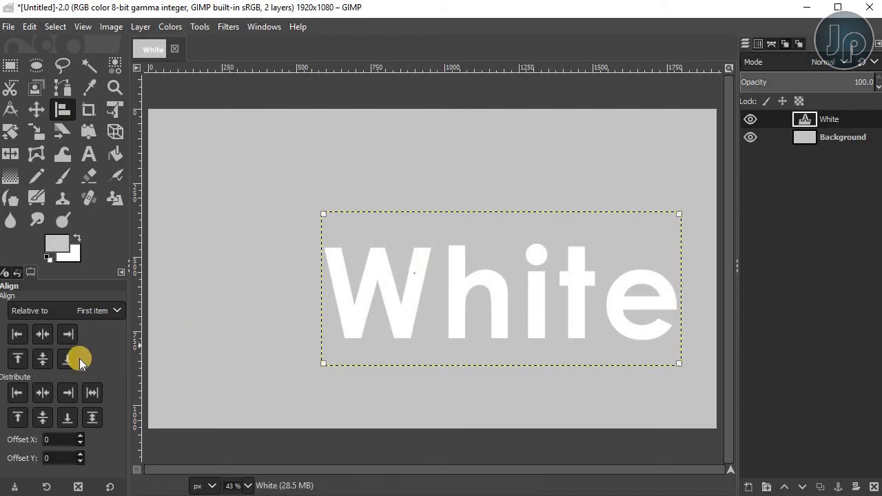
pyautogui.click(46, 362)
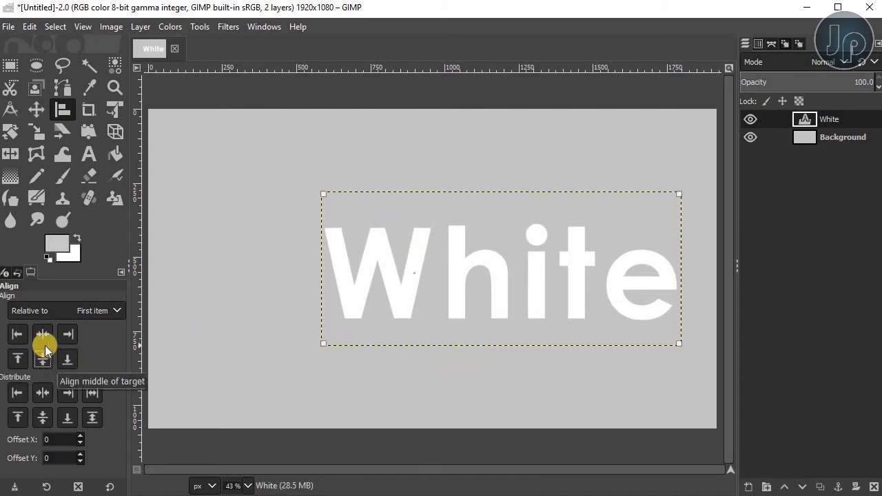
pyautogui.click(44, 336)
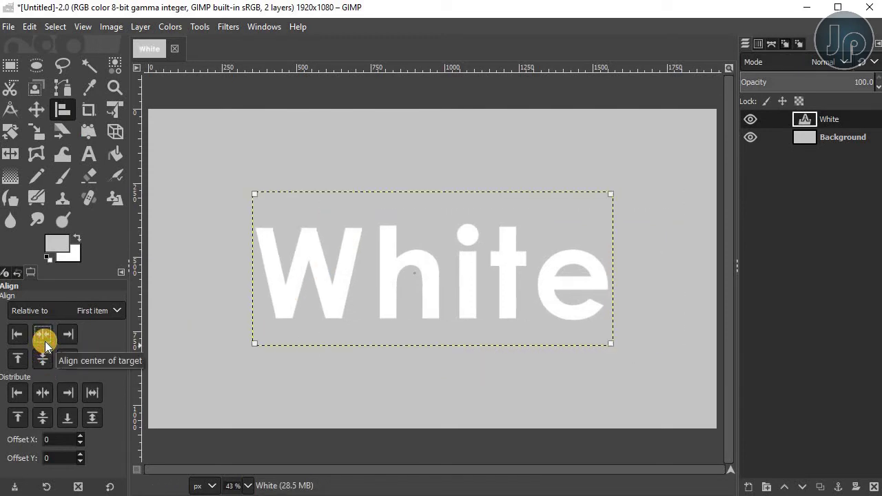
pyautogui.click(800, 141)
pyautogui.click(10, 66)
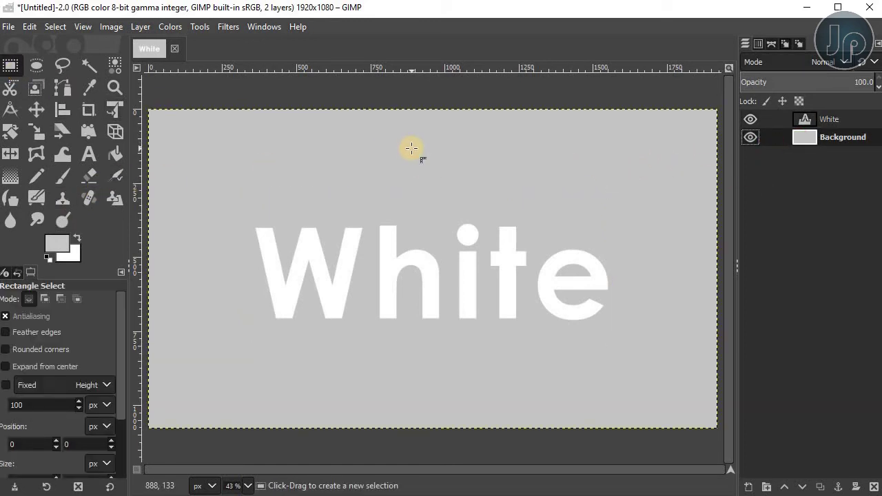
# Add a new transparent layer named text-depth above the White text layer
pyautogui.click(803, 121)
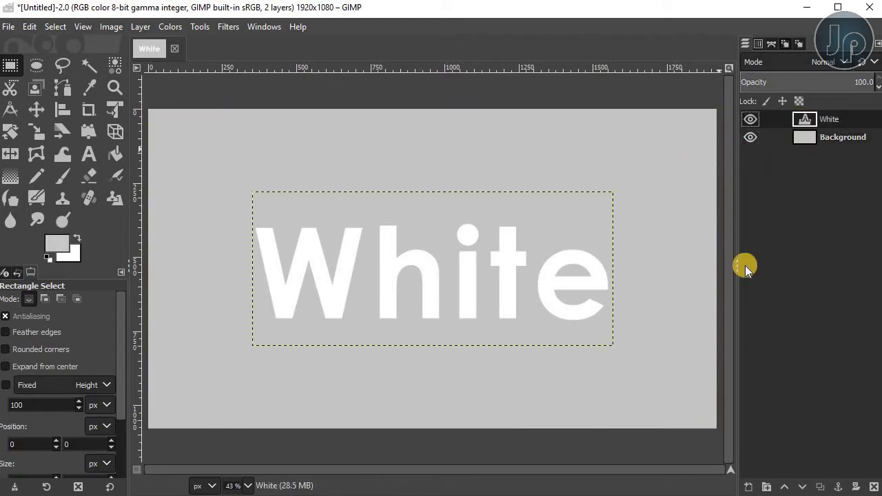
pyautogui.click(750, 487)
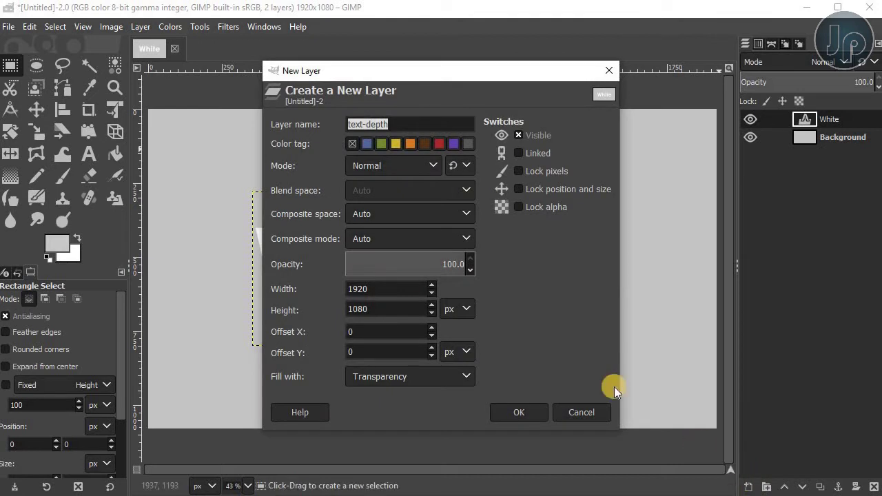
pyautogui.click(393, 123)
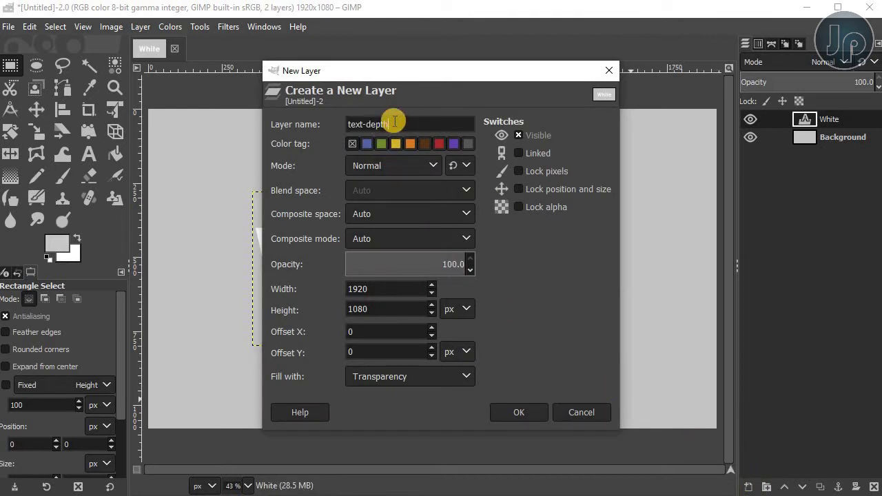
pyautogui.click(526, 412)
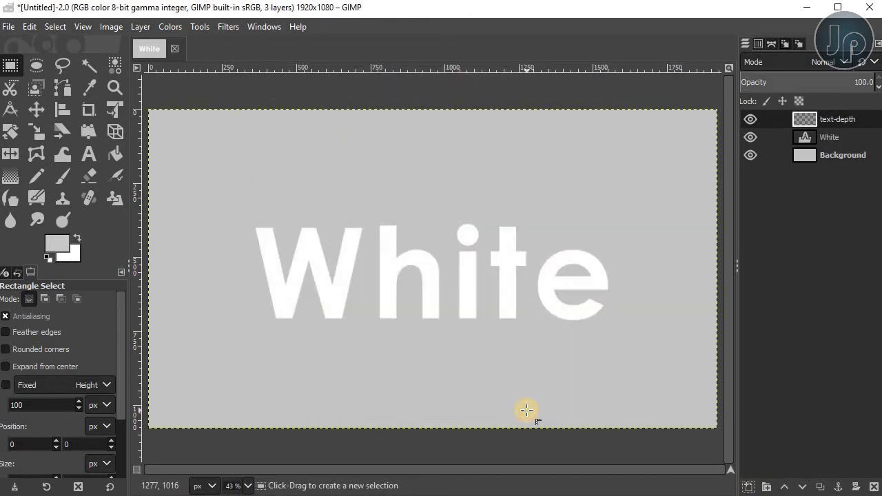
# Load the White letters' outline as a selection and make text-depth the active layer
pyautogui.rightClick(800, 137)
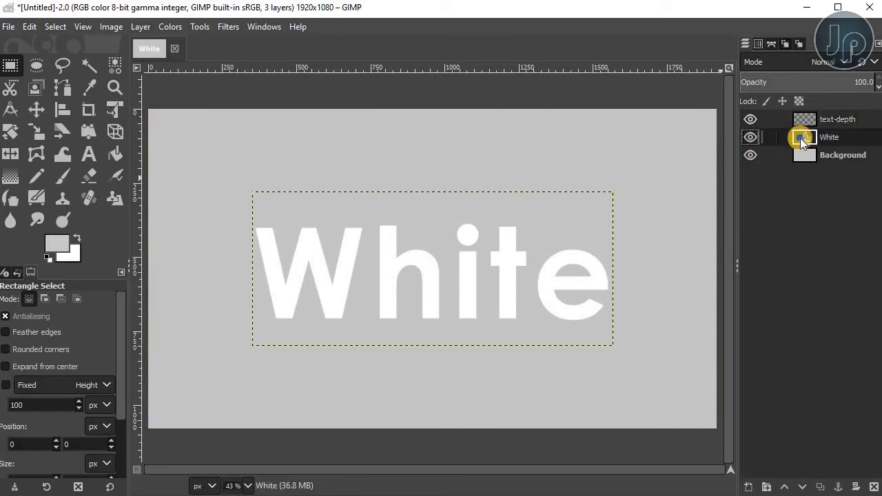
pyautogui.scroll(-2, 730, 310)
pyautogui.scroll(-1, 723, 359)
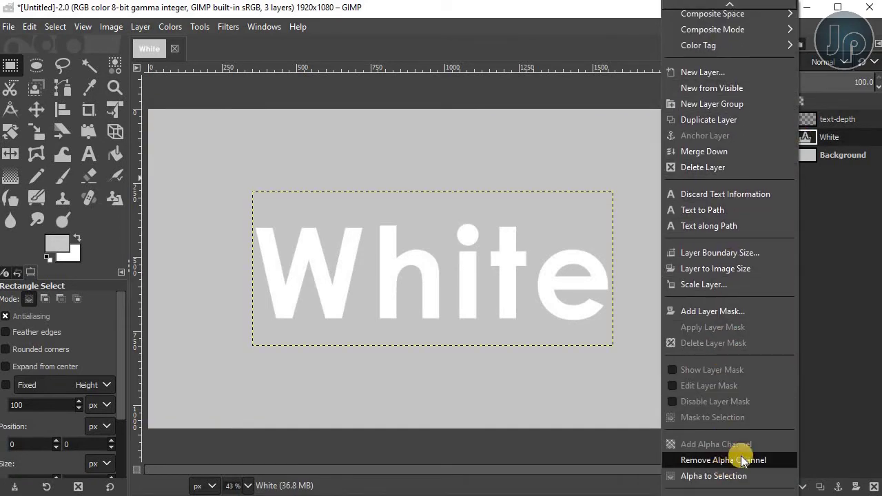
pyautogui.scroll(-1, 758, 460)
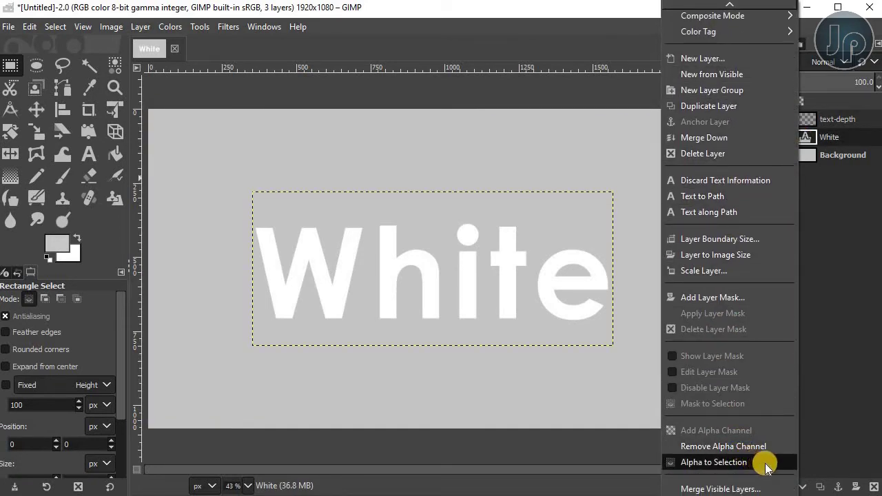
pyautogui.click(769, 463)
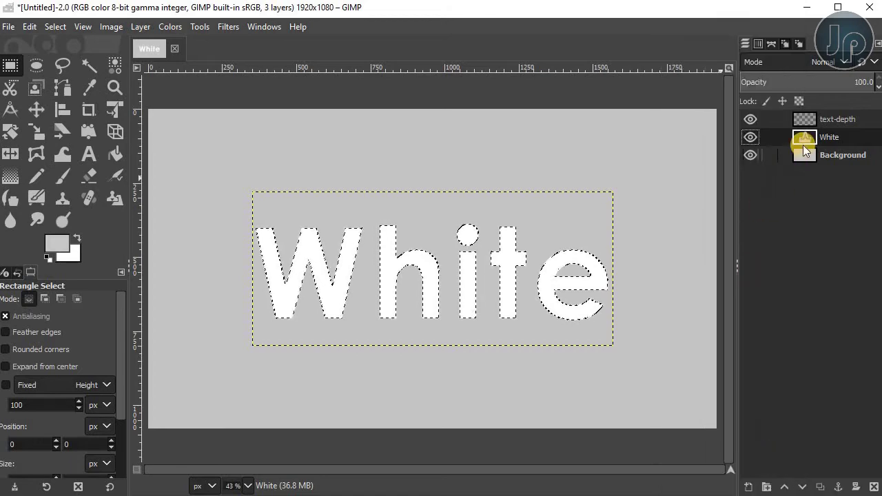
pyautogui.click(805, 118)
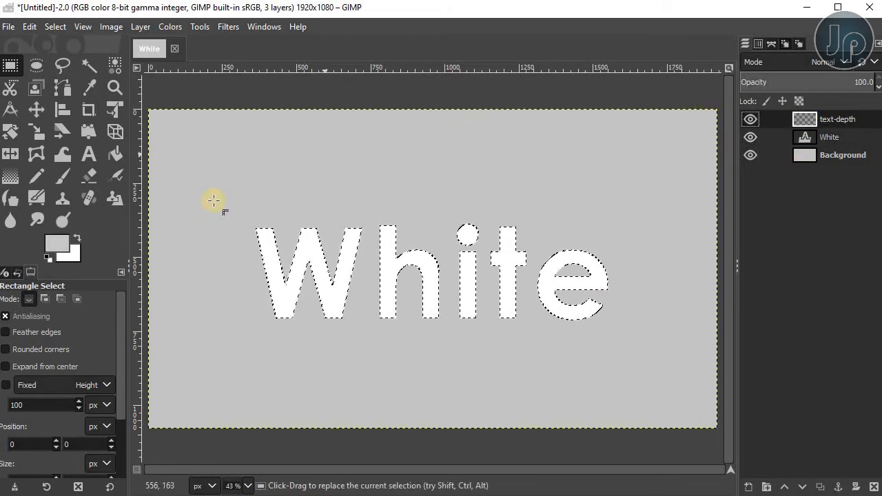
# Choose the Crown molding gradient for the Gradient tool
pyautogui.click(12, 179)
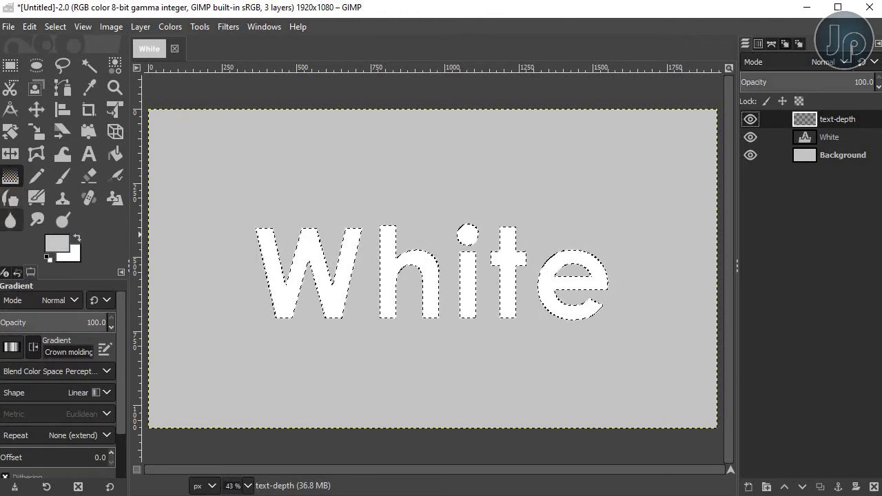
pyautogui.click(14, 350)
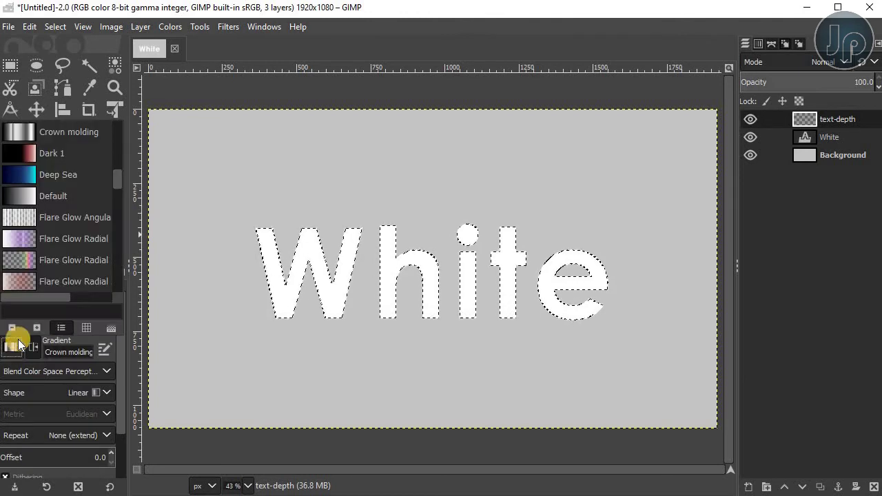
pyautogui.moveTo(112, 169)
pyautogui.mouseDown()
pyautogui.moveTo(113, 230)
pyautogui.moveTo(118, 129)
pyautogui.moveTo(116, 181)
pyautogui.mouseUp()
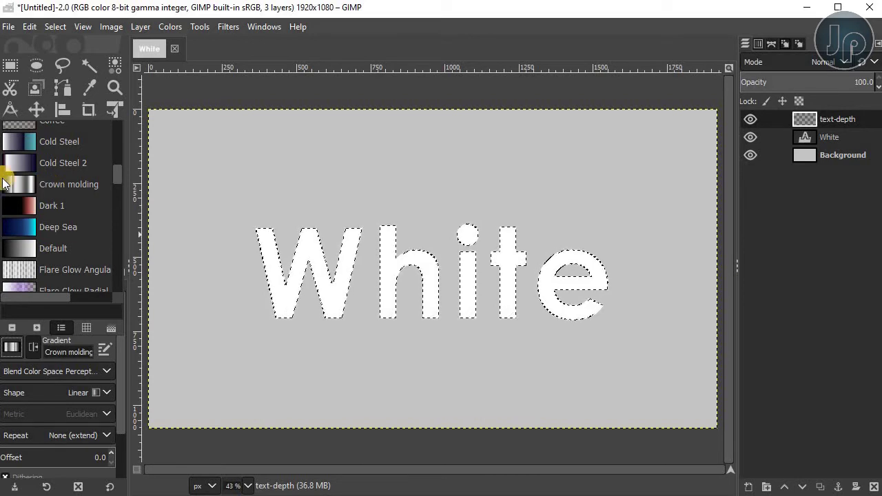
pyautogui.click(11, 347)
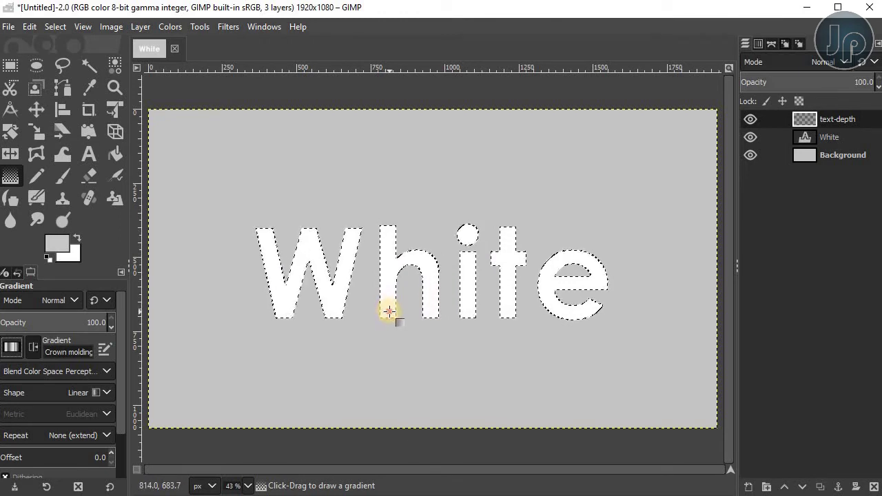
# Draw an upward Crown molding gradient through the letters on text-depth, commit it, and deselect
pyautogui.moveTo(389, 312); pyautogui.dragTo(392, 235)
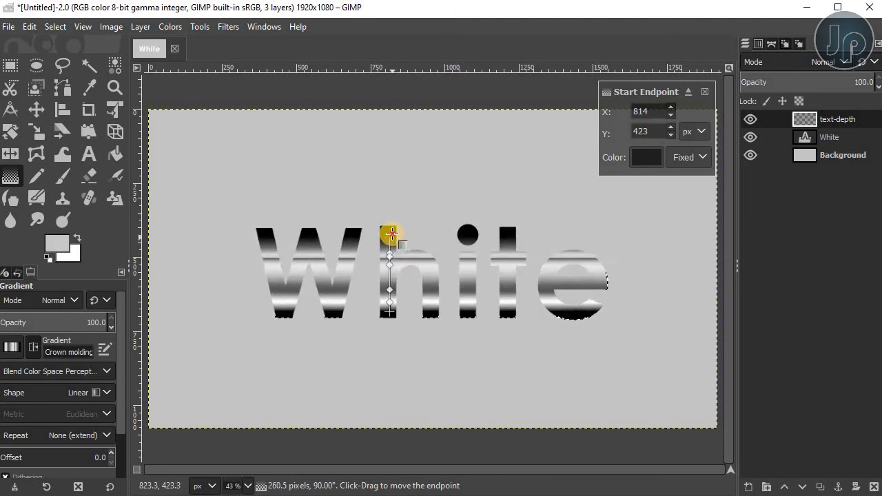
pyautogui.moveTo(391, 234); pyautogui.dragTo(390, 233)
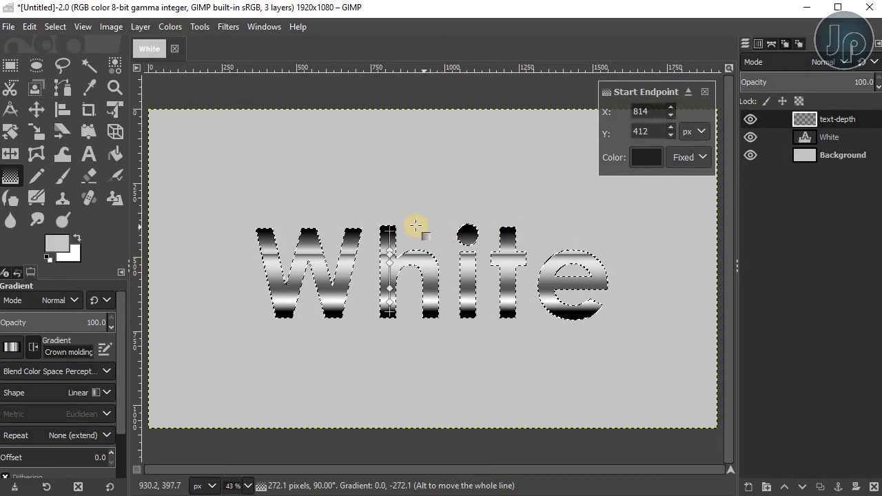
pyautogui.moveTo(388, 233); pyautogui.dragTo(390, 229)
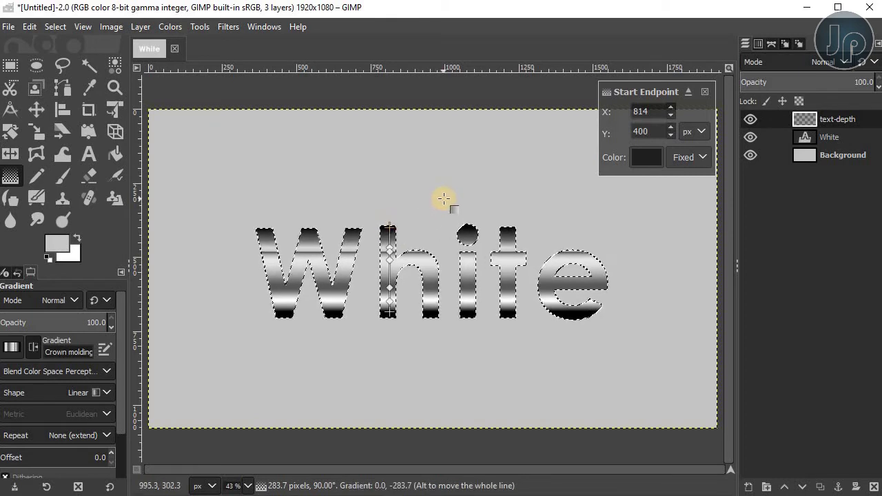
pyautogui.press('Return')
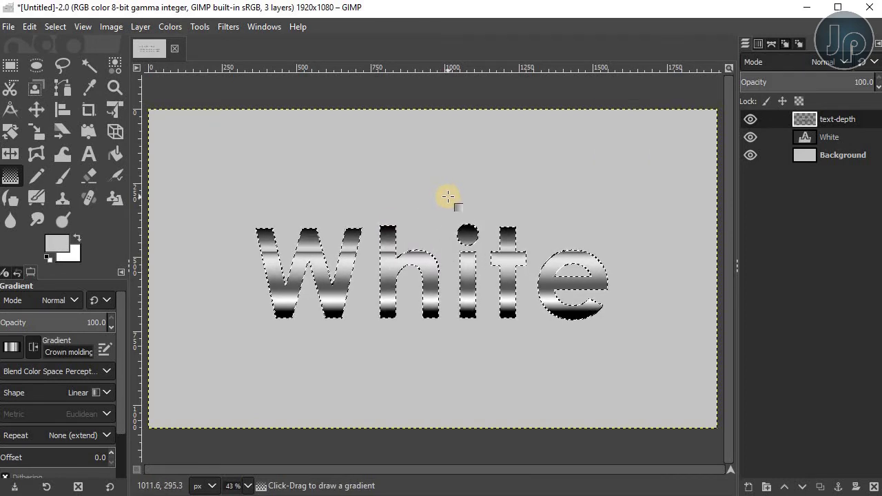
pyautogui.rightClick(636, 140)
pyautogui.moveTo(667, 193)
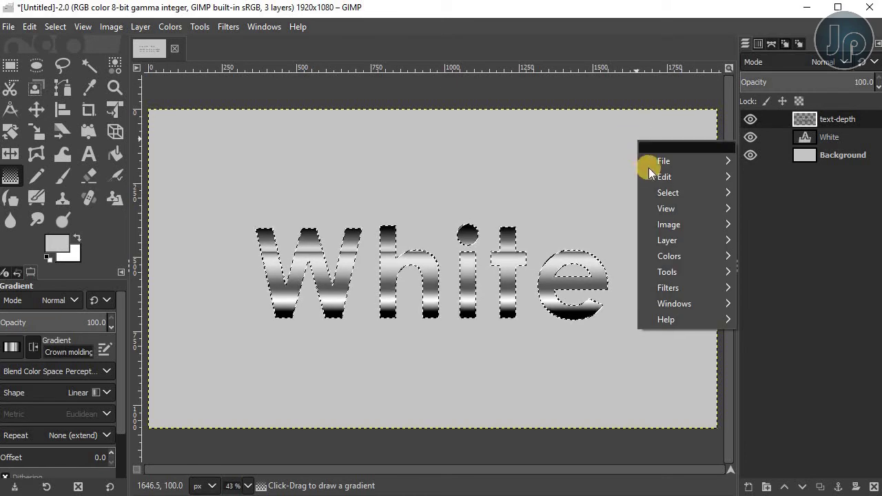
pyautogui.click(593, 219)
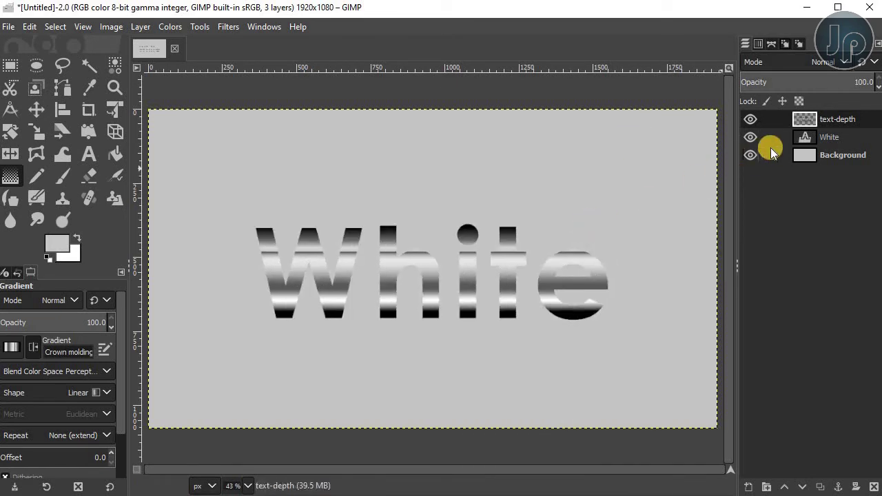
# Raise the White text layer above text-depth
pyautogui.click(810, 142)
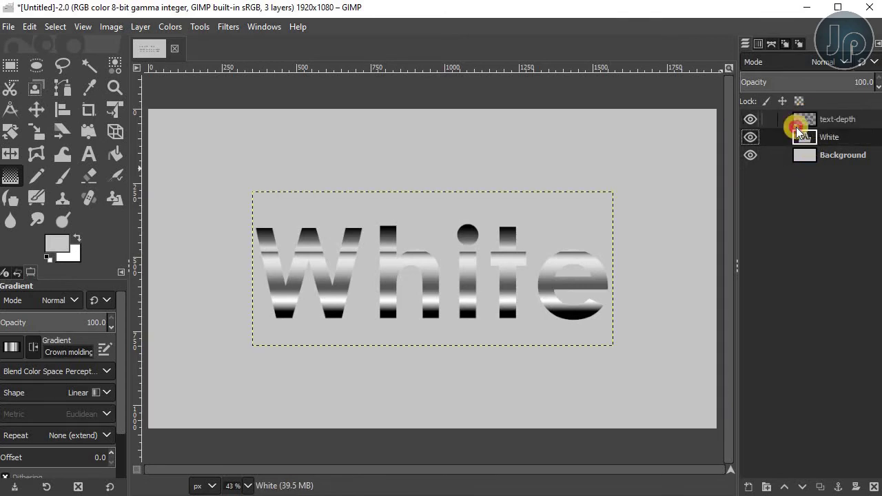
pyautogui.moveTo(808, 141); pyautogui.dragTo(800, 131)
pyautogui.click(785, 487)
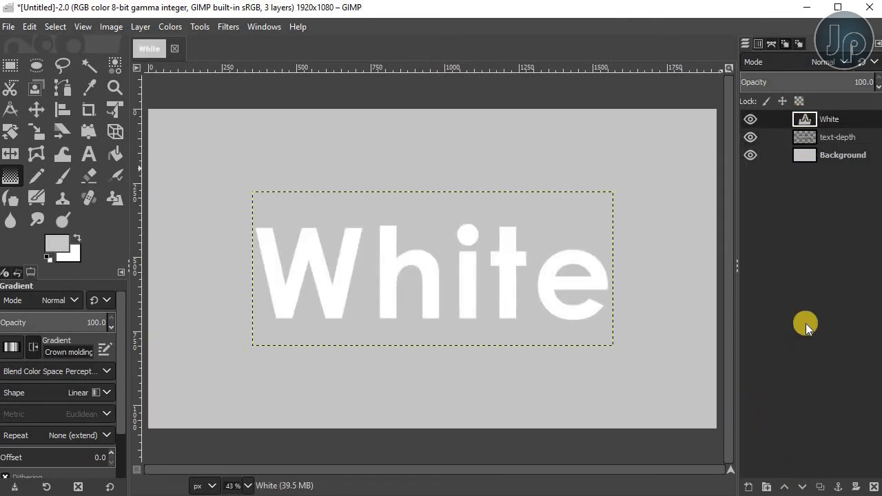
# Shift the text-depth layer 16 px right and 5 px down with the Move tool
pyautogui.click(811, 138)
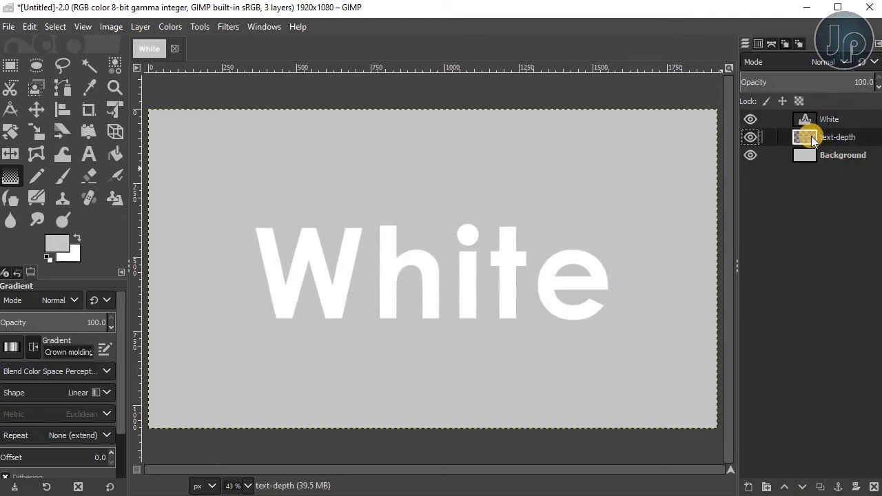
pyautogui.click(43, 113)
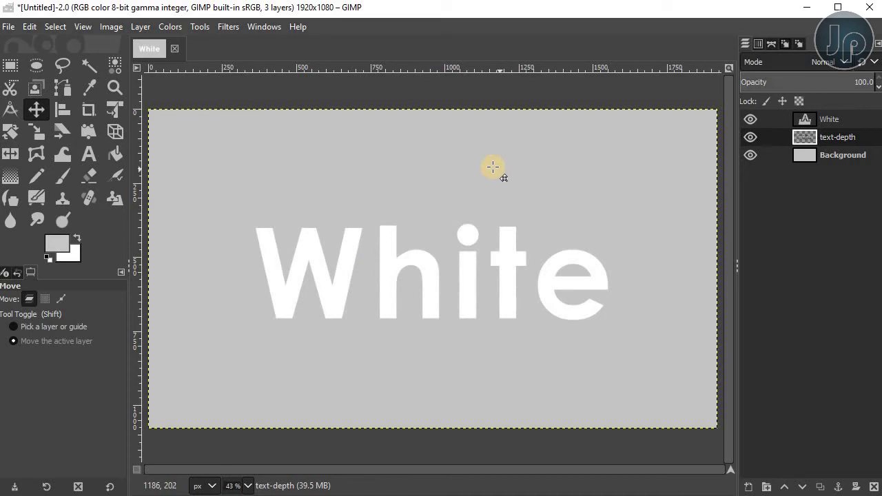
pyautogui.click(373, 268)
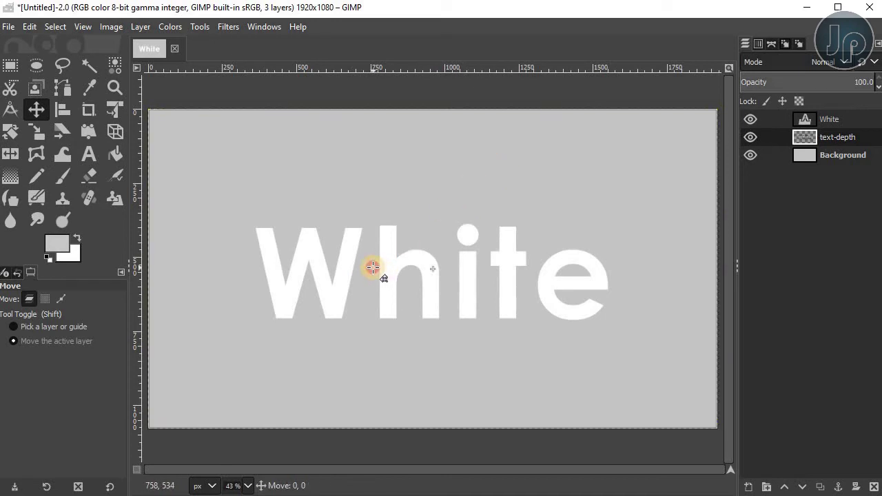
pyautogui.moveTo(373, 267); pyautogui.dragTo(378, 269)
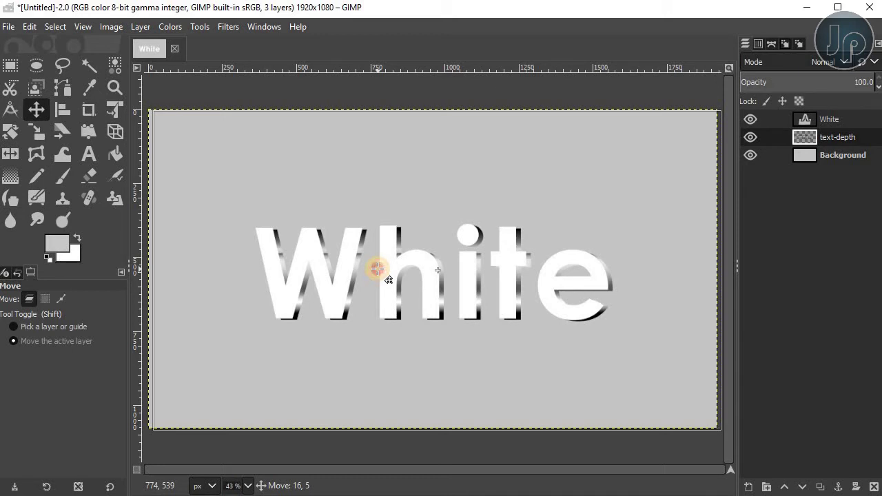
pyautogui.moveTo(377, 269); pyautogui.dragTo(379, 269)
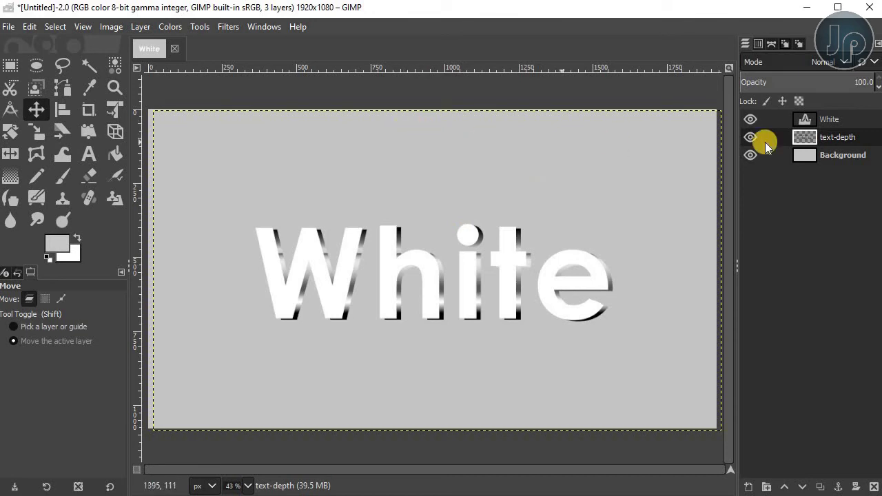
pyautogui.click(810, 156)
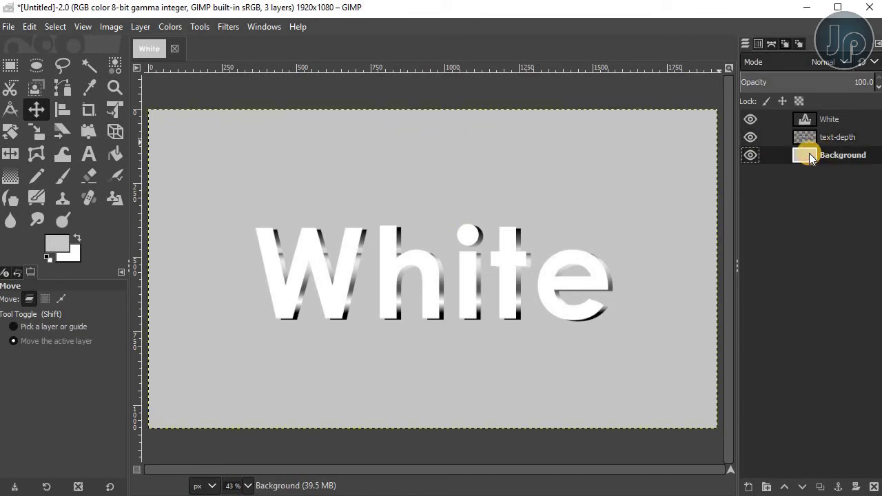
pyautogui.click(809, 121)
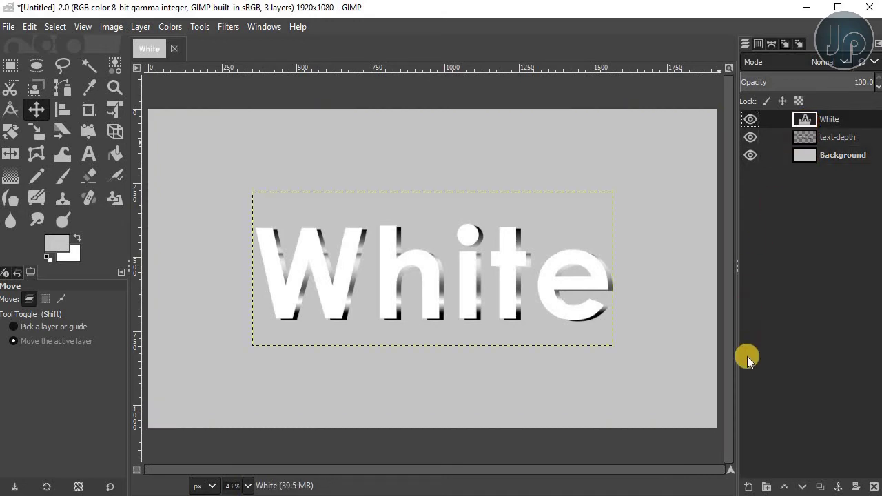
# Create a new layer named text-shadow at the top of the stack
pyautogui.click(755, 487)
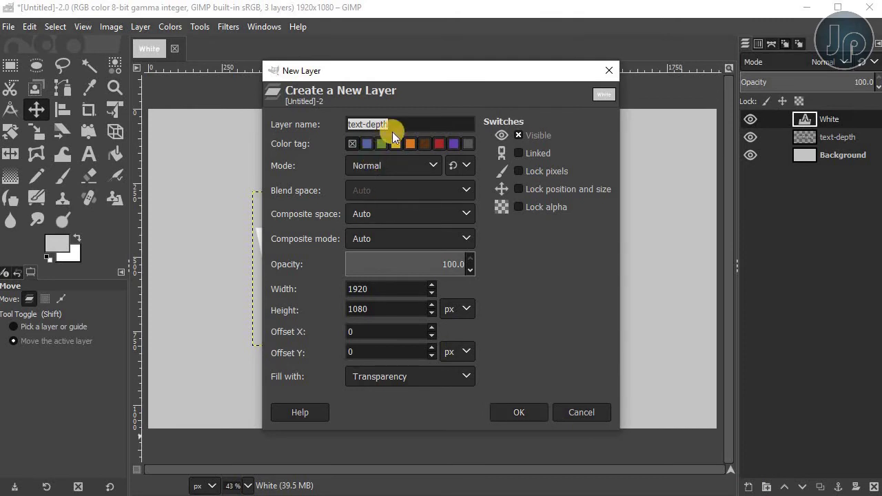
pyautogui.click(399, 122)
pyautogui.moveTo(368, 125); pyautogui.dragTo(404, 123)
pyautogui.write('shadow')
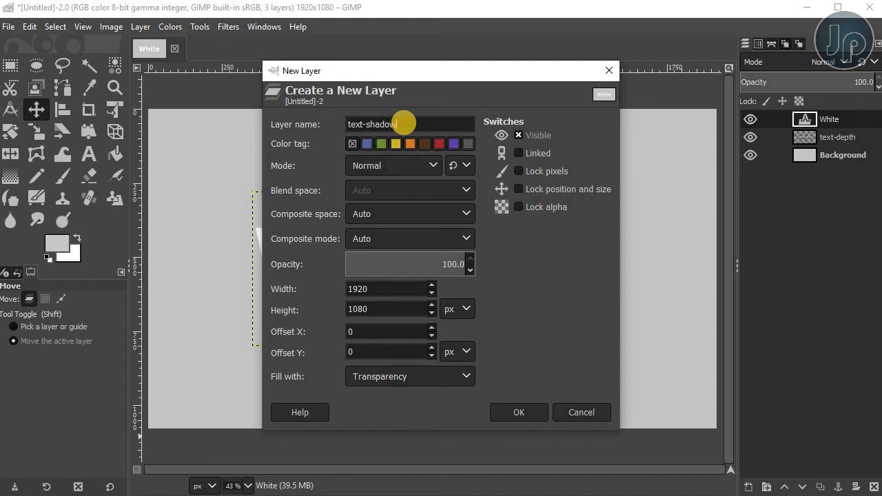
pyautogui.press('Return')
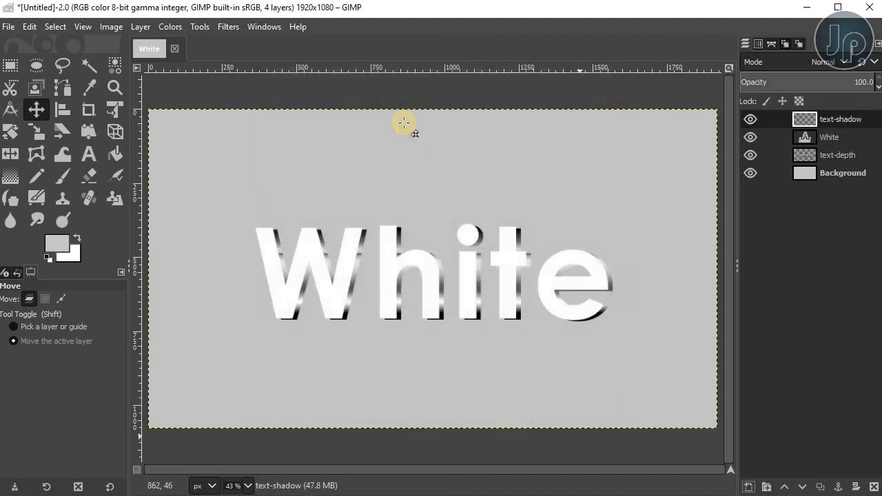
# Load the White lettering's outline as a selection and make text-shadow active
pyautogui.click(808, 138)
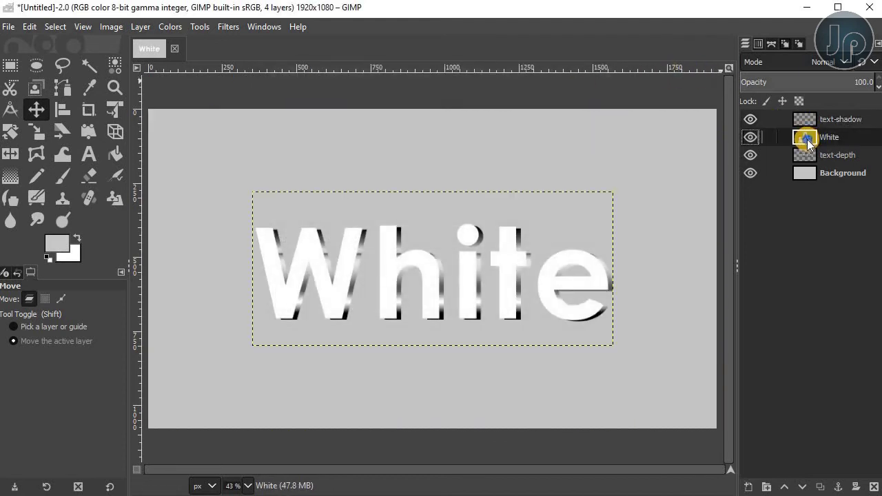
pyautogui.rightClick(808, 138)
pyautogui.scroll(-2, 727, 407)
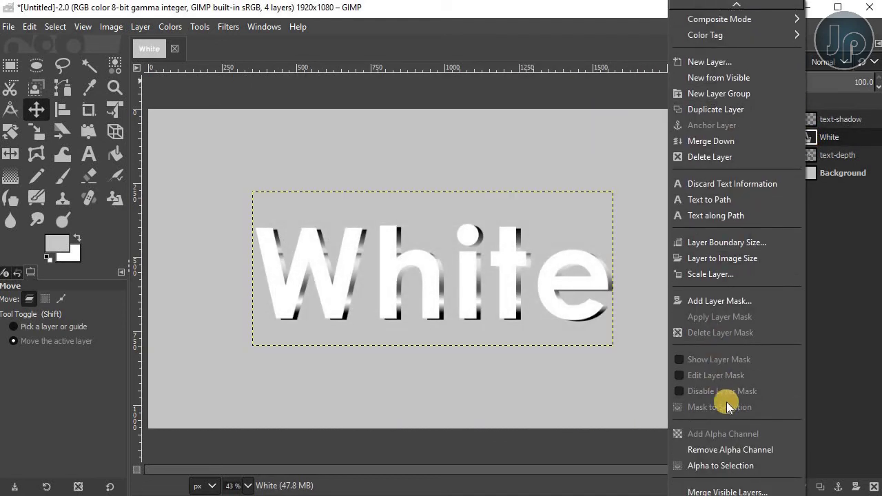
pyautogui.click(721, 466)
pyautogui.click(805, 124)
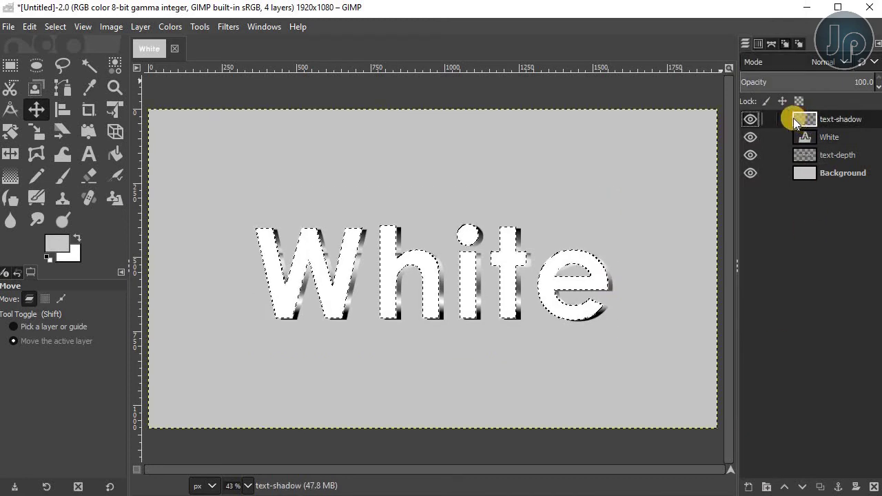
# Reset colours to default and fill the selection on text-shadow with black
pyautogui.click(47, 258)
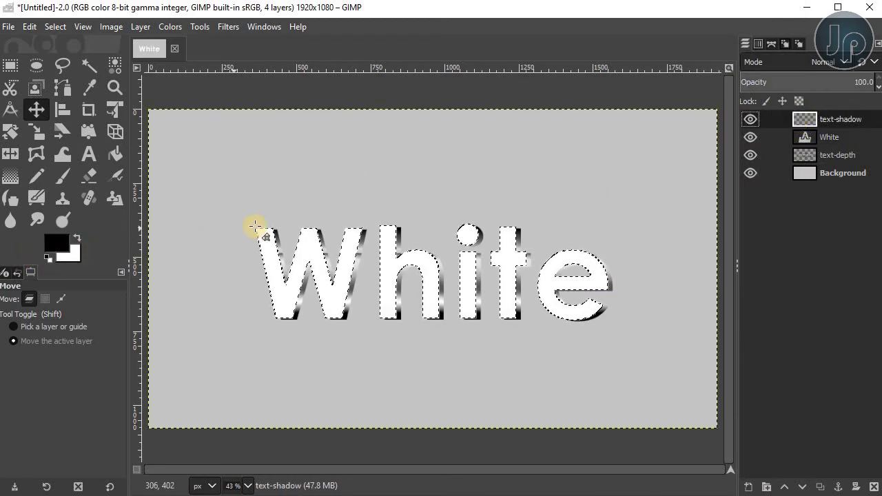
pyautogui.rightClick(303, 248)
pyautogui.moveTo(335, 282)
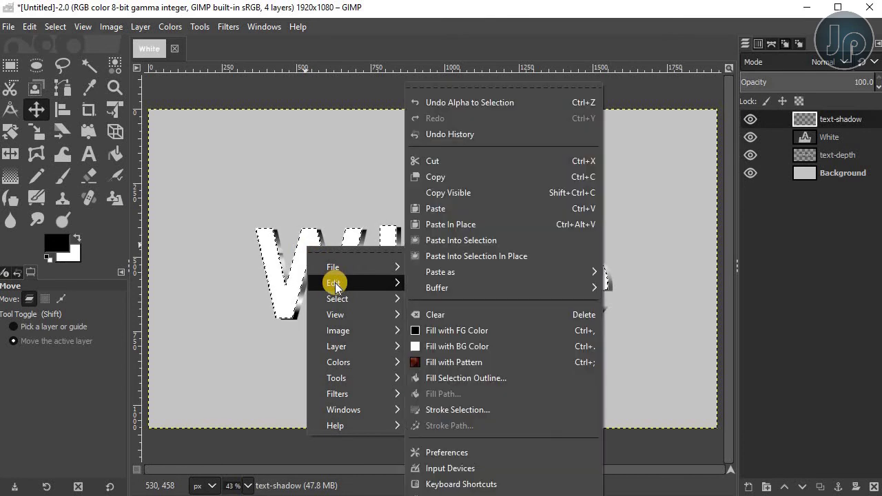
pyautogui.click(534, 335)
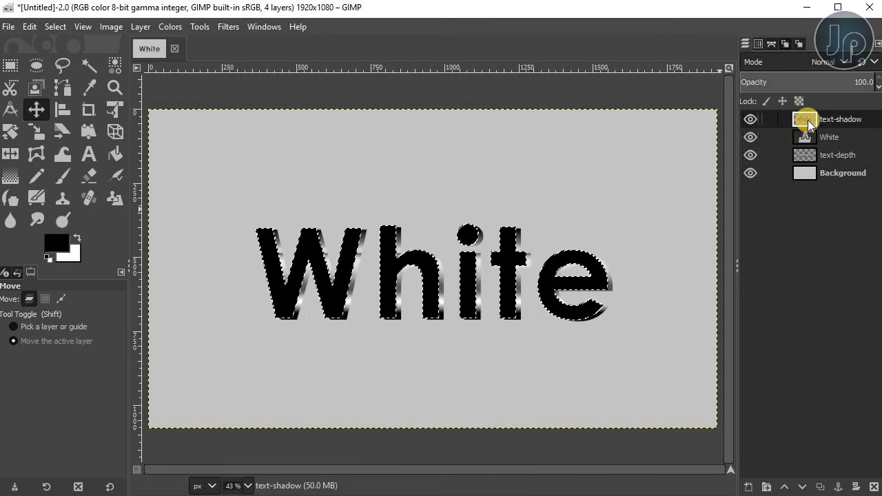
pyautogui.click(803, 119)
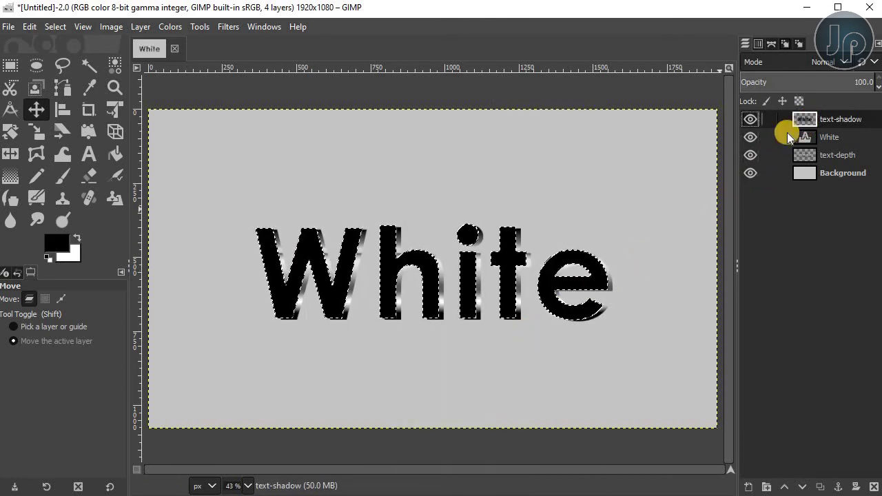
# Lower text-shadow twice so it sits just above the Background layer
pyautogui.click(803, 487)
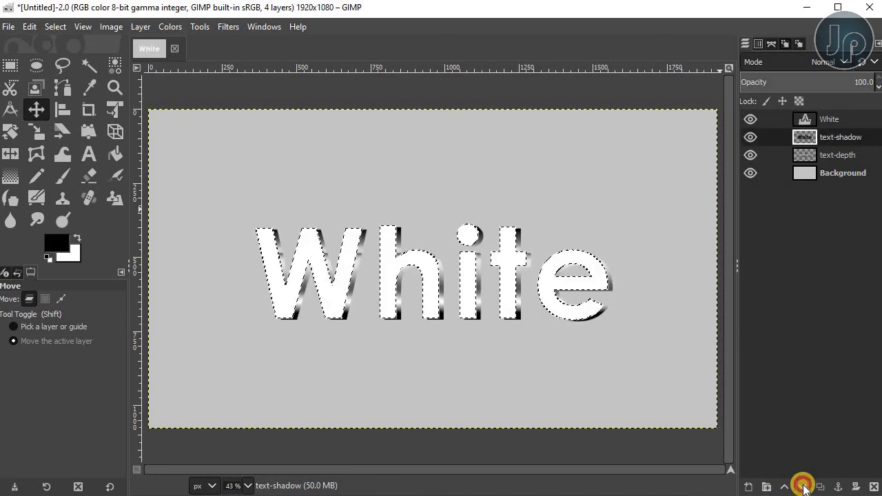
pyautogui.click(803, 487)
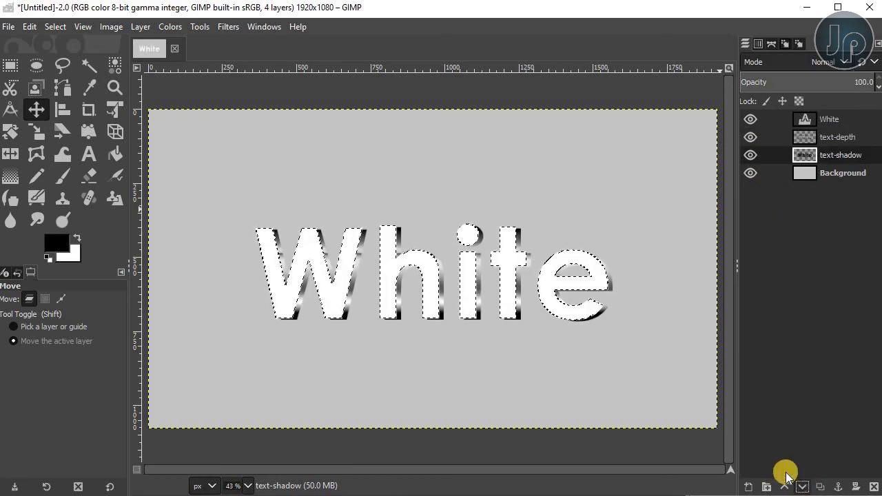
pyautogui.click(807, 158)
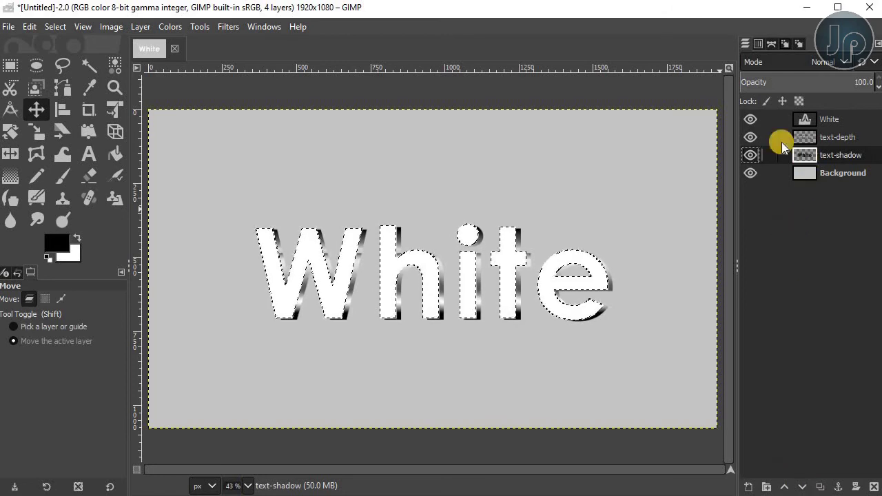
# Apply a 25 px Gaussian blur to text-shadow within the text selection
pyautogui.click(227, 28)
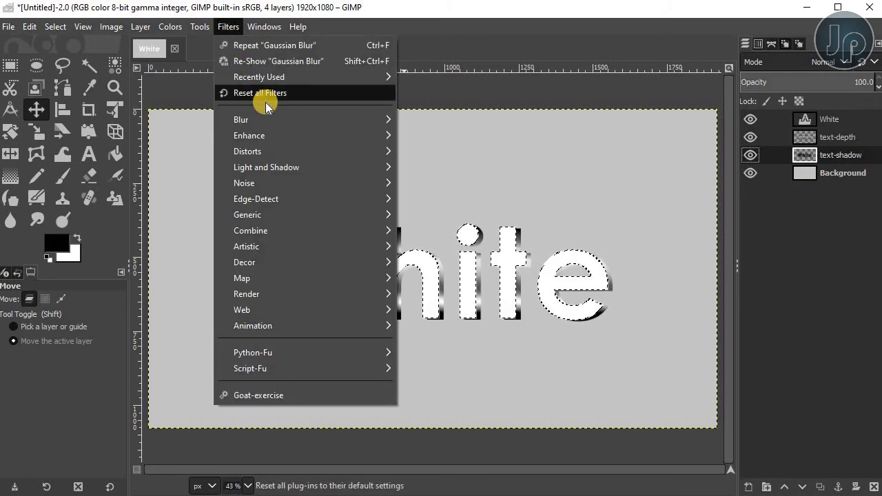
pyautogui.moveTo(303, 120)
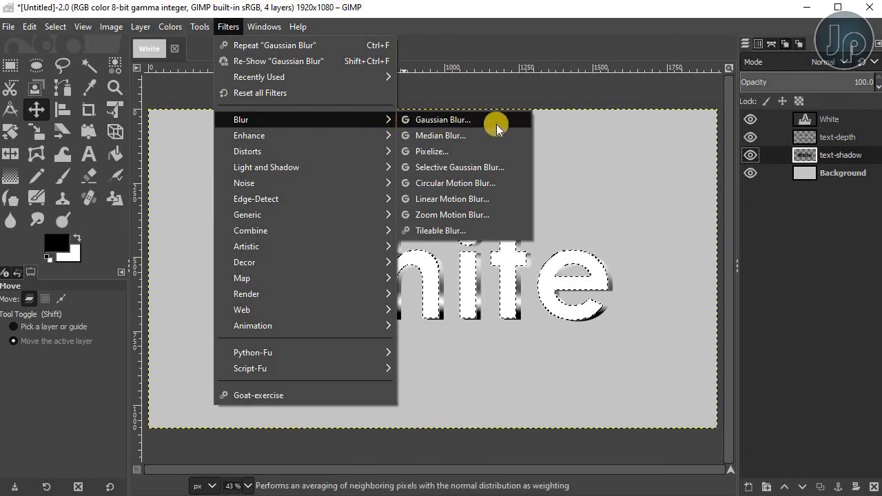
pyautogui.click(495, 124)
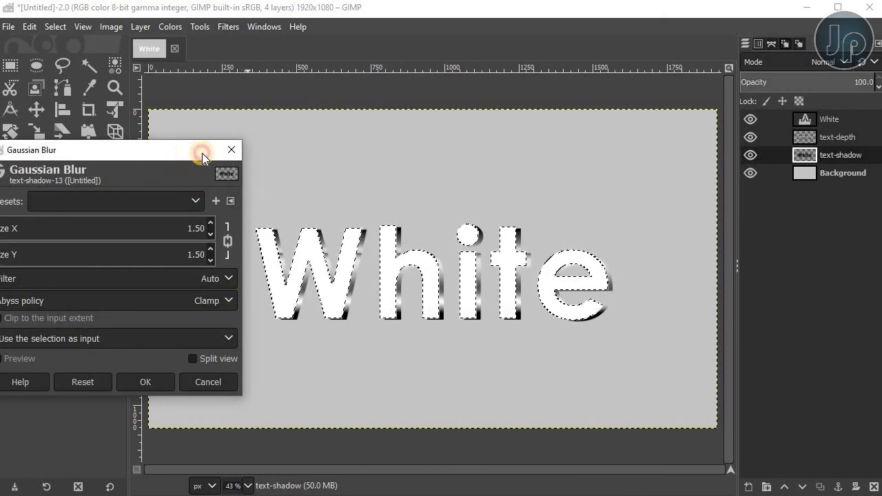
pyautogui.moveTo(186, 153); pyautogui.dragTo(336, 119)
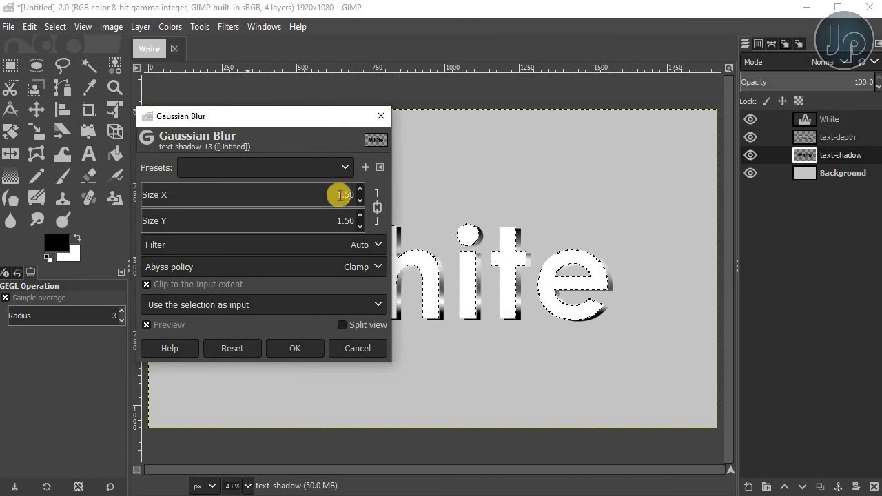
pyautogui.moveTo(335, 195); pyautogui.dragTo(365, 195)
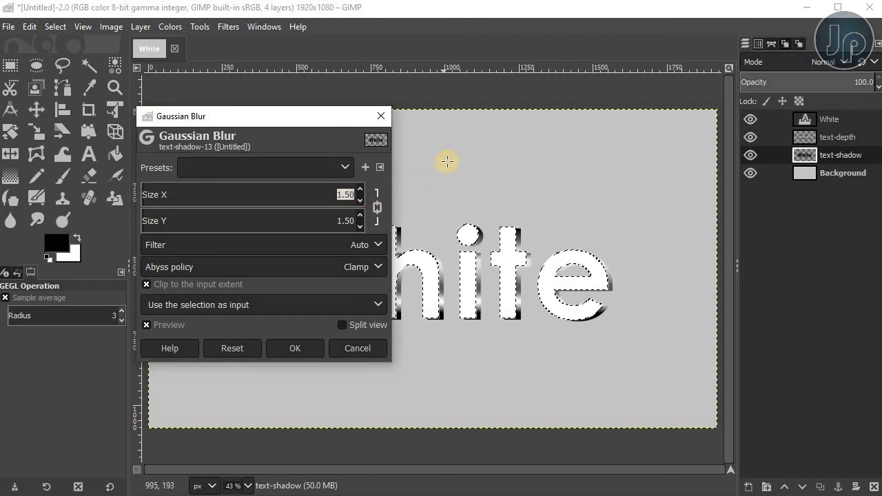
pyautogui.write('25')
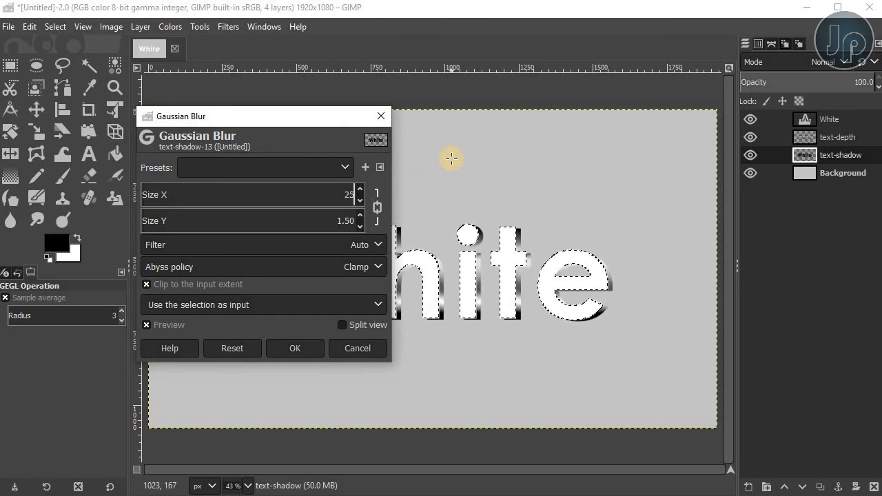
pyautogui.press('Tab')
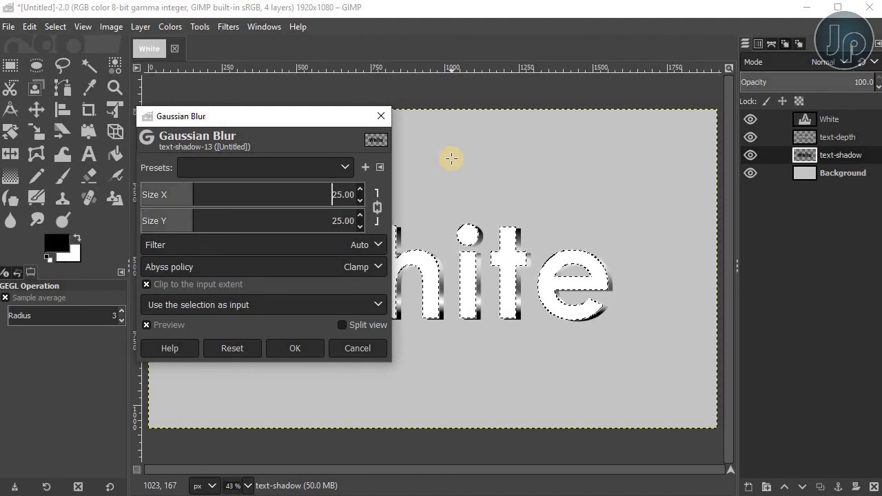
pyautogui.click(295, 348)
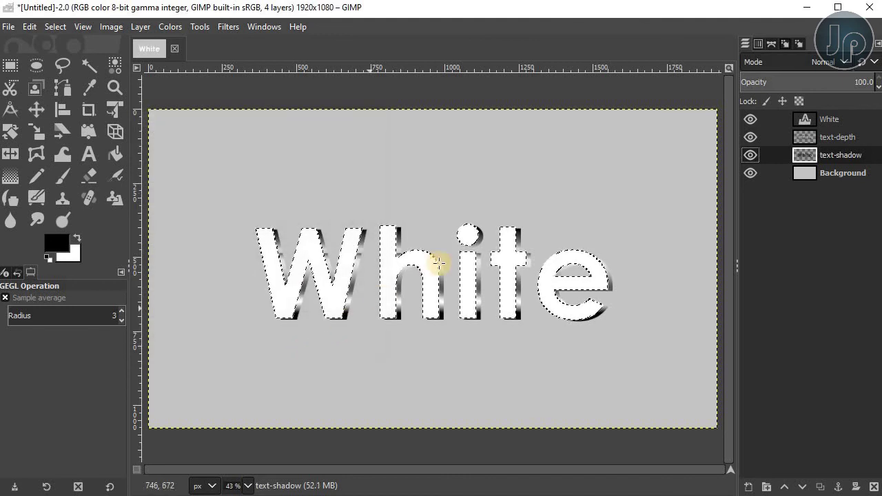
pyautogui.rightClick(653, 146)
pyautogui.moveTo(687, 200)
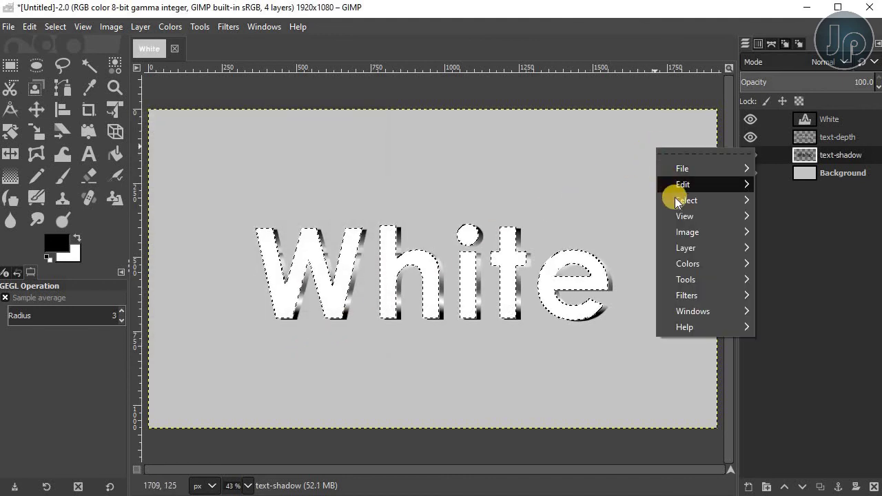
# Deselect, then apply a second 25 px Gaussian blur across the whole text-shadow layer
pyautogui.click(587, 227)
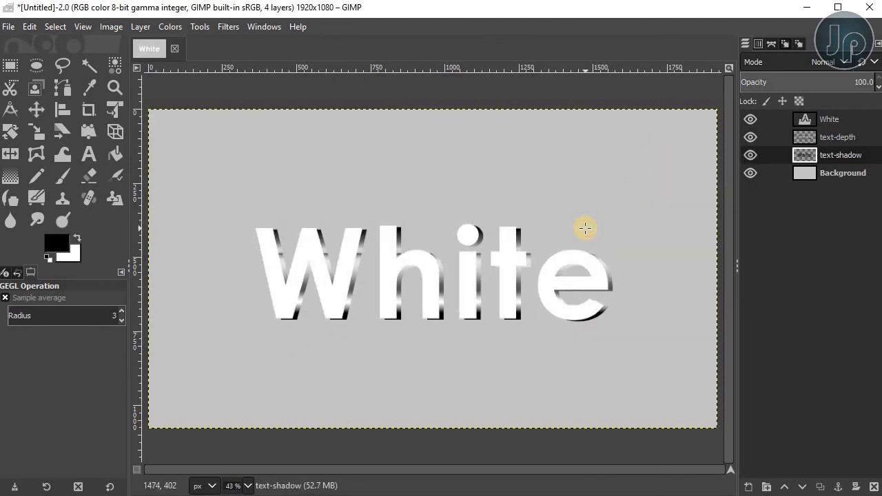
pyautogui.click(799, 156)
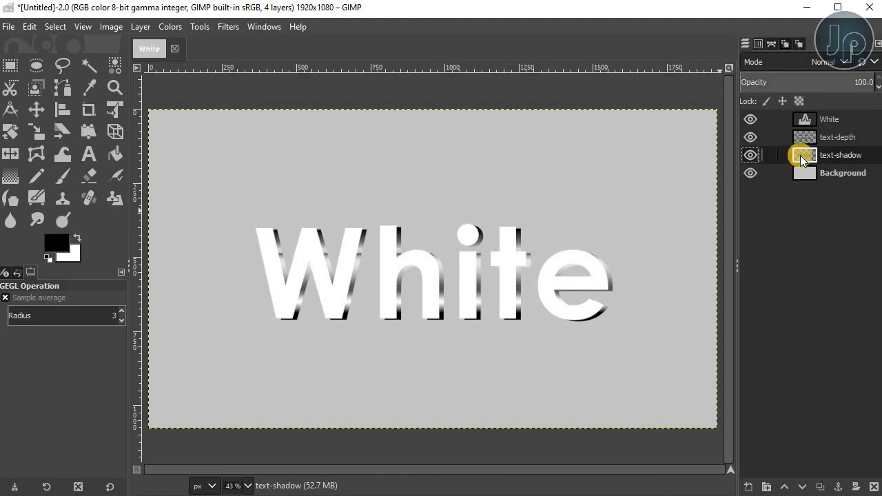
pyautogui.click(221, 27)
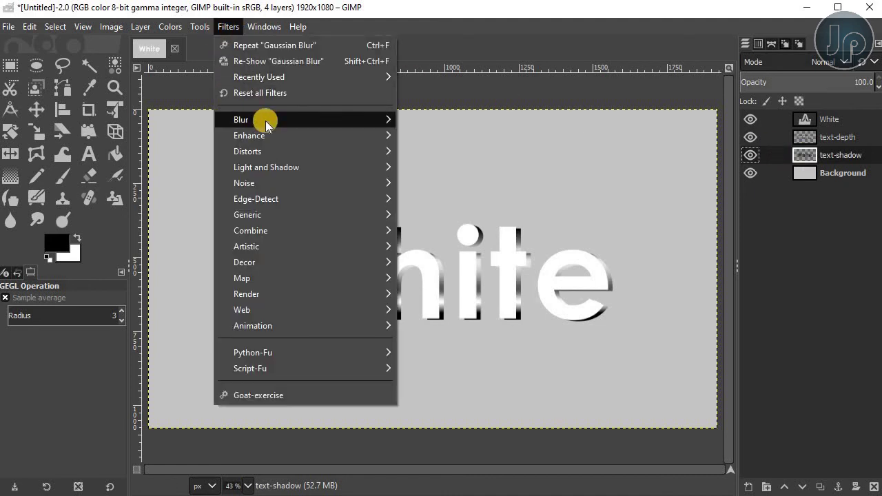
pyautogui.moveTo(241, 120)
pyautogui.click(473, 120)
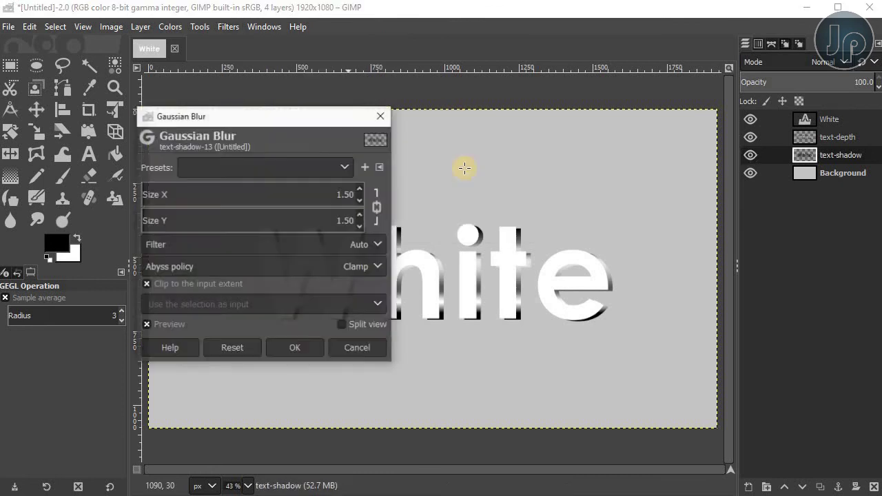
pyautogui.moveTo(339, 121); pyautogui.dragTo(349, 122)
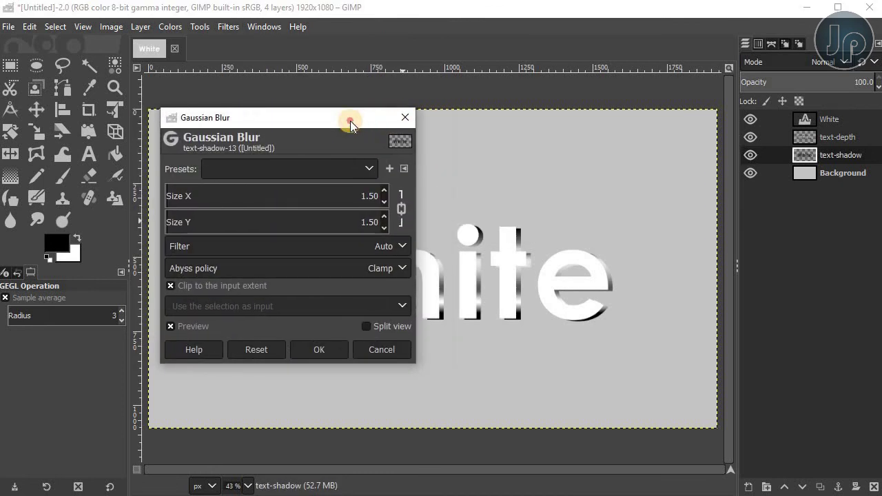
pyautogui.click(343, 198)
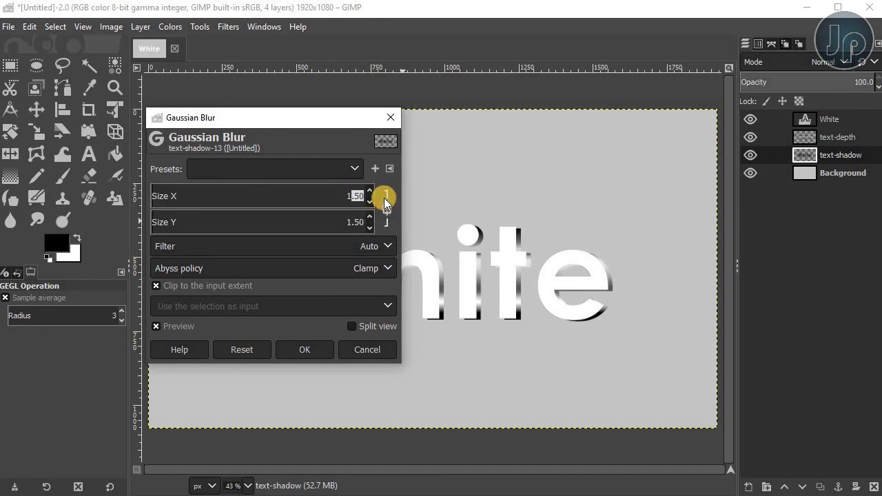
pyautogui.press('BackSpace')
pyautogui.press('Return')
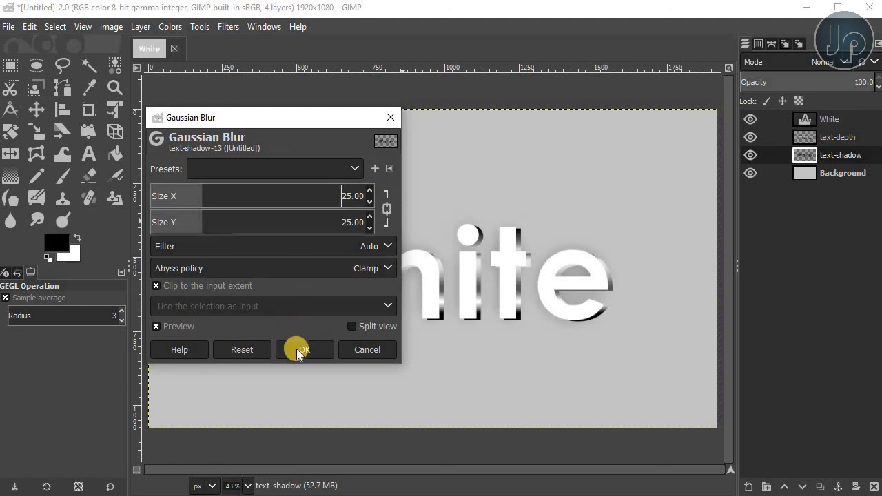
pyautogui.click(297, 349)
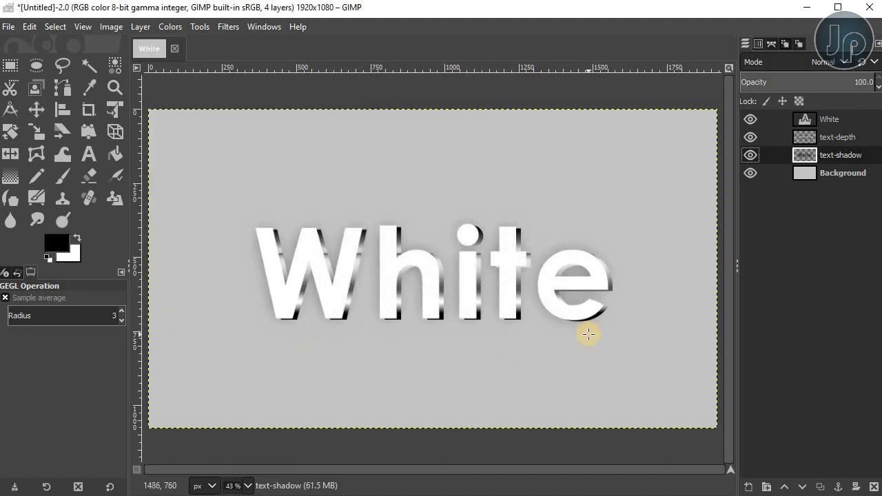